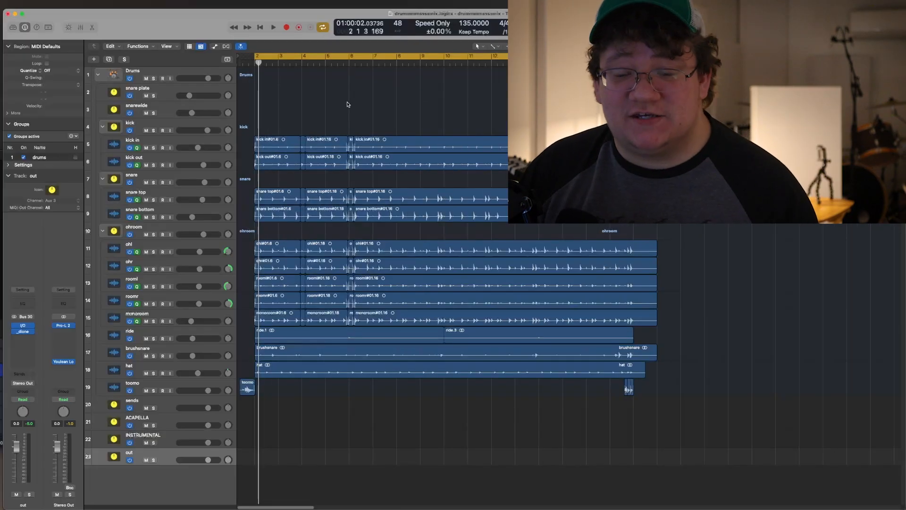
Compare the drum playback with the parakick, parasnare and paratom channels muted and unmuted.
key(x)
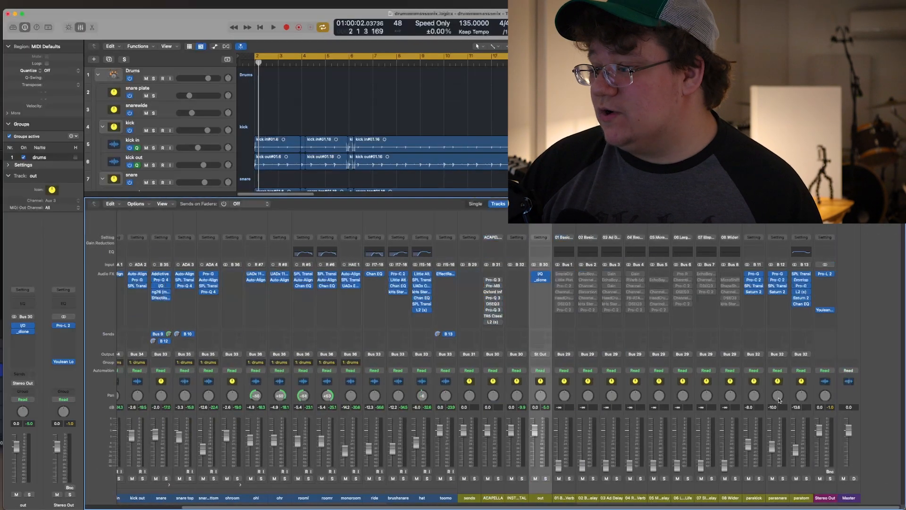
click(744, 487)
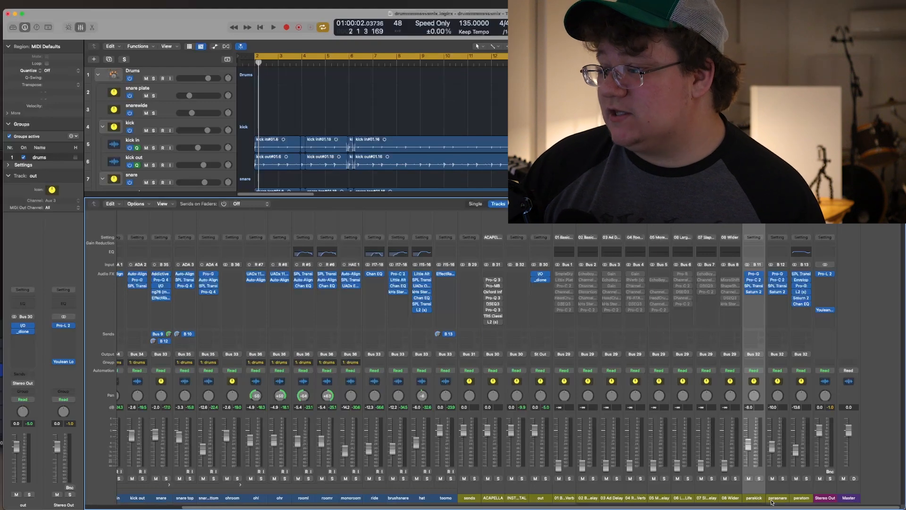
shift+click(801, 500)
click(749, 479)
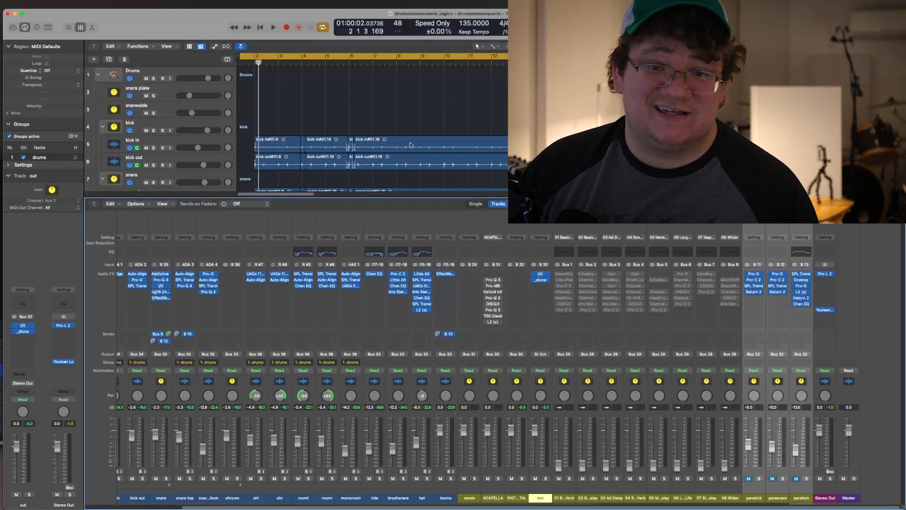
key(space)
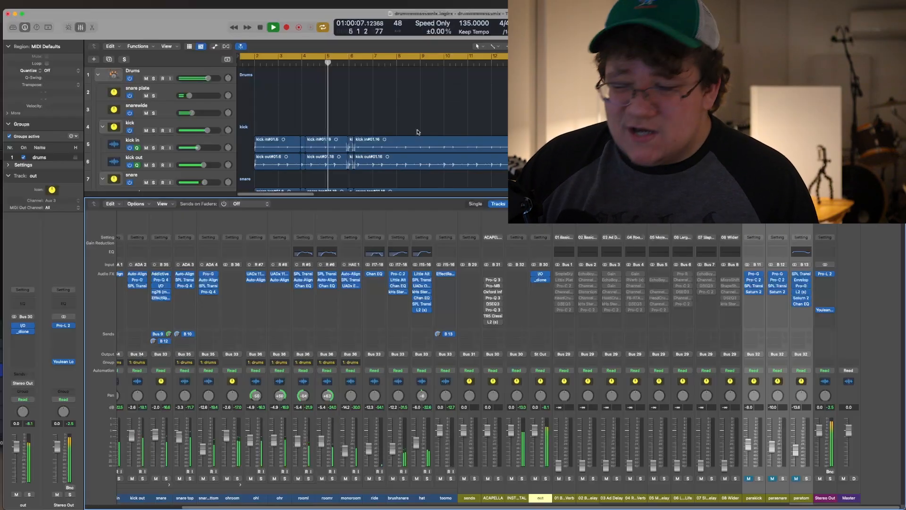
click(749, 480)
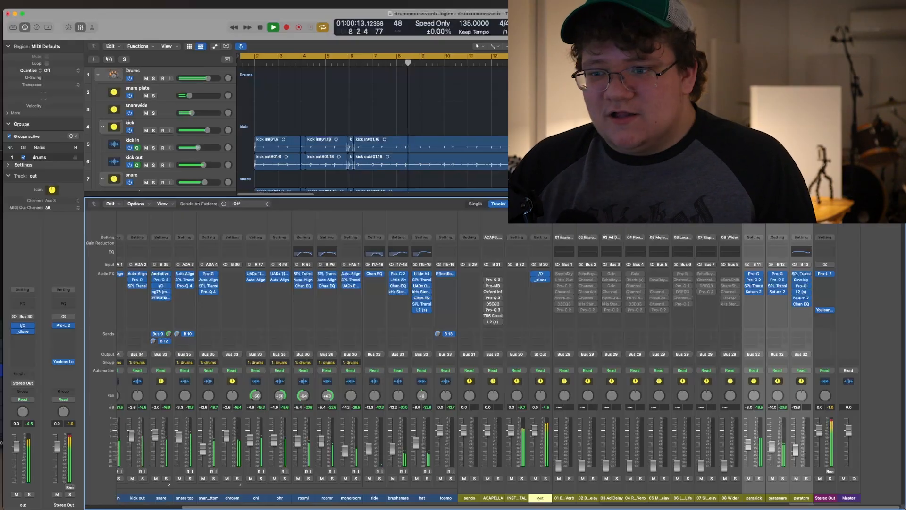
key(space)
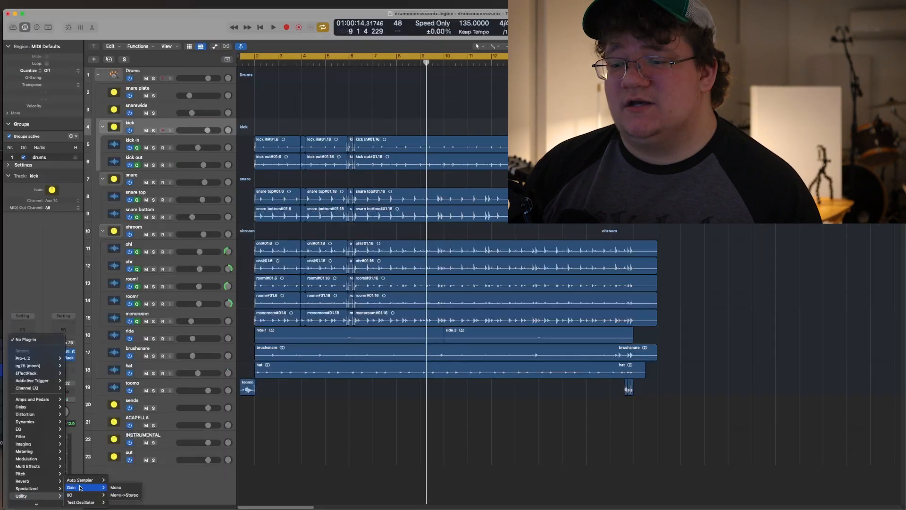
Insert a Gain plug-in on the kick bus and set its gain to 4.
click(81, 487)
double_click(139, 179)
text(4)
key(Return)
click(86, 123)
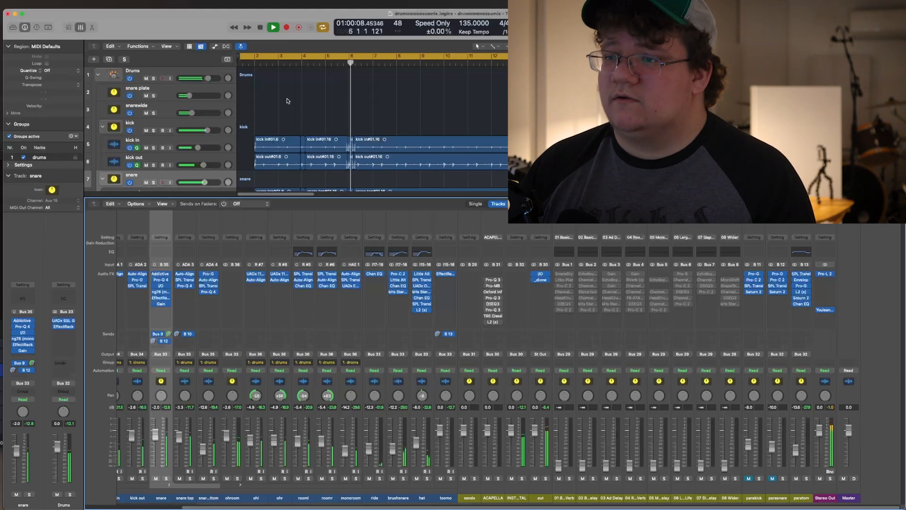
Compare playback of the gain-boosted kick and snare buses with the version using the parallel channels.
key(space)
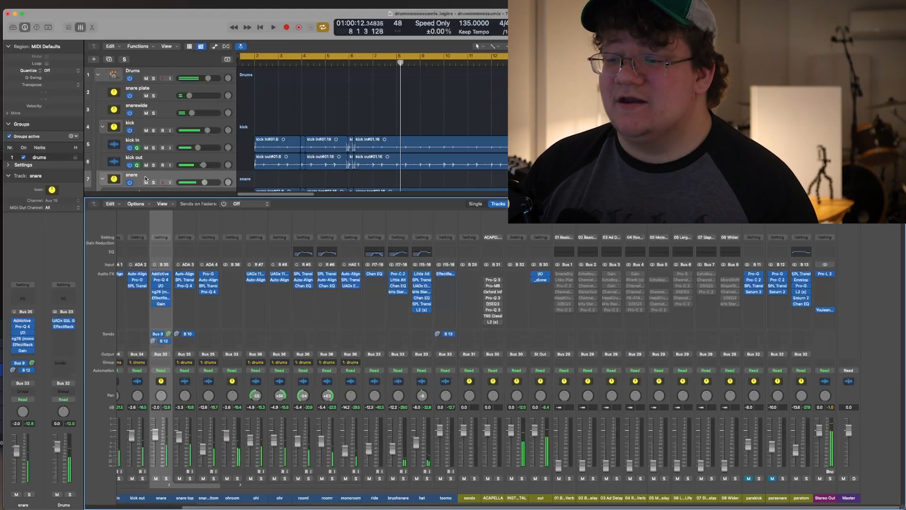
scroll(148, 301, left, 4)
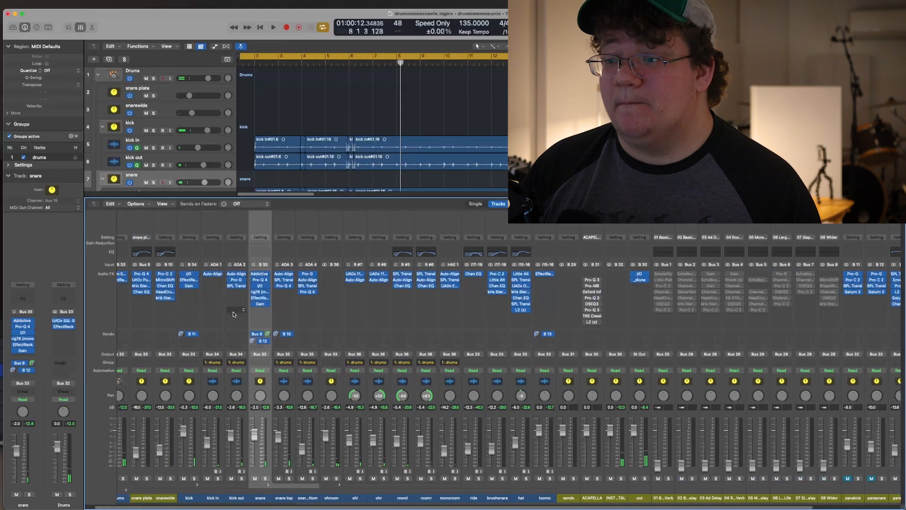
scroll(253, 307, right, 4)
key(space)
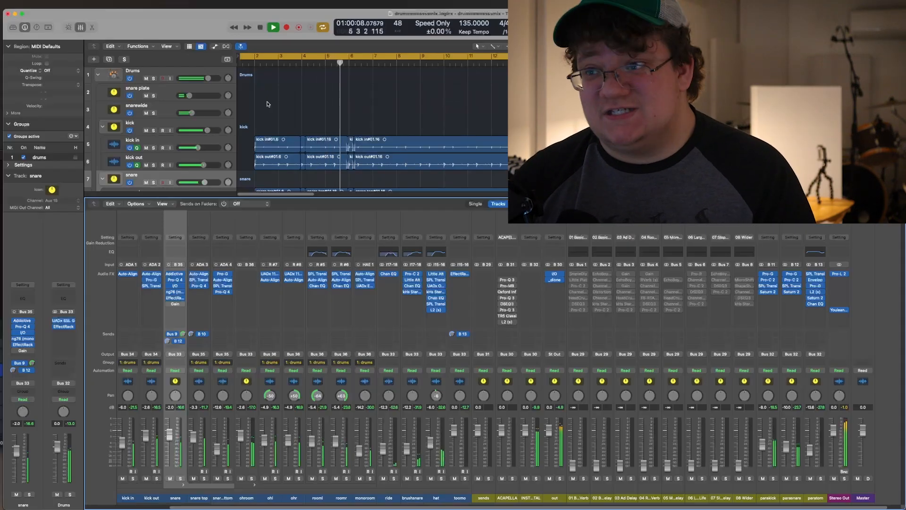
key(space)
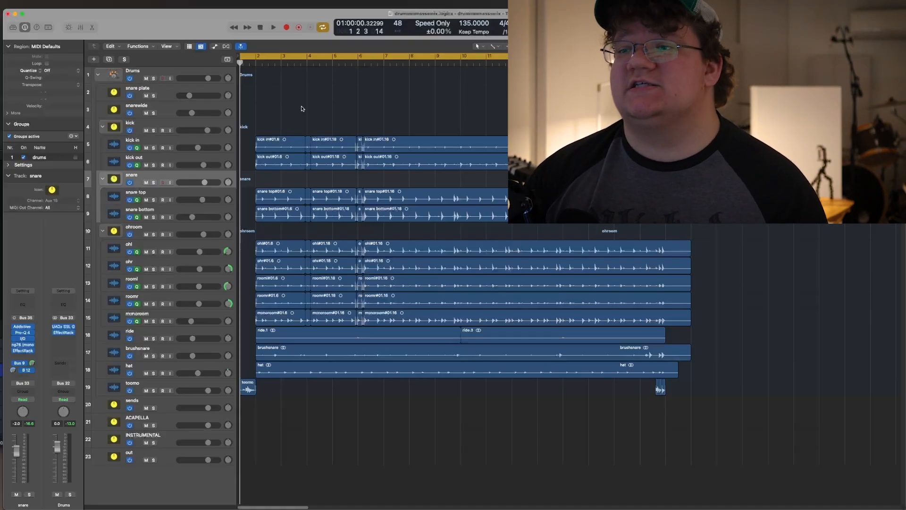
Solo the kick, snare and ohroom buses, check their inserts in the mixer and play them back.
key(s)
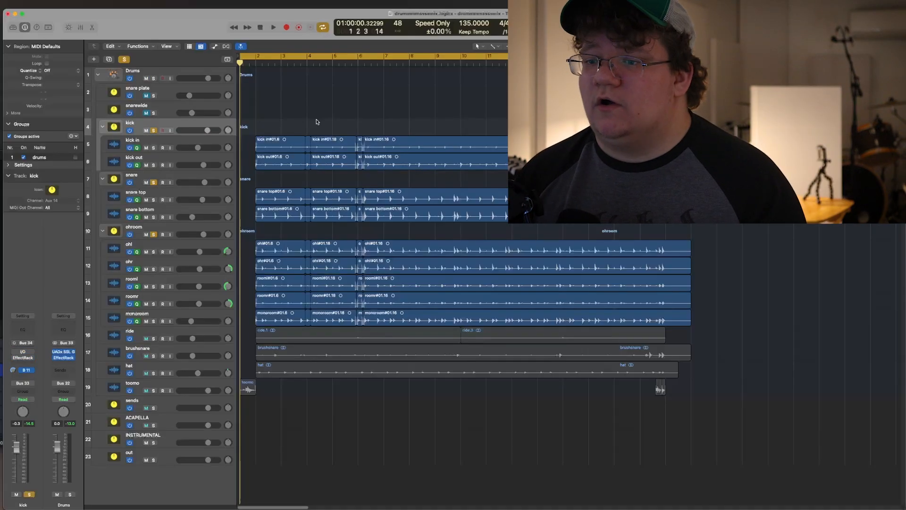
key(x)
scroll(265, 240, left, 5)
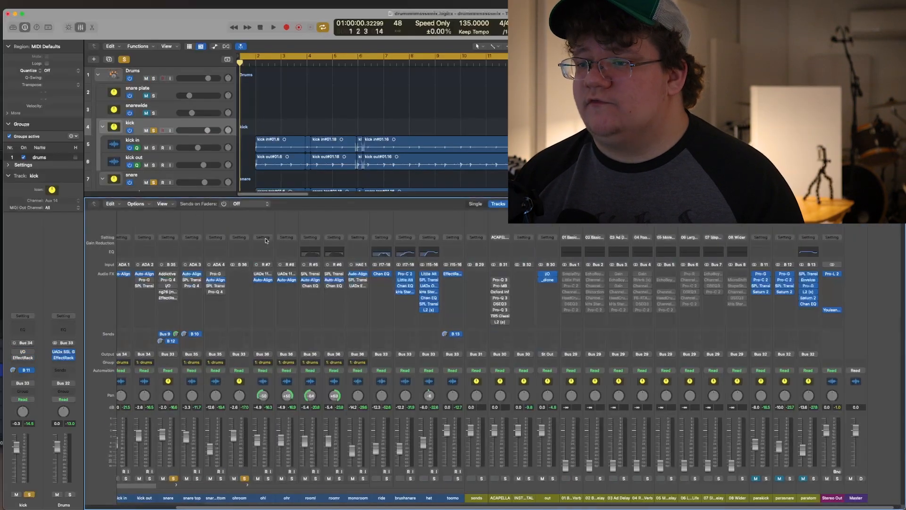
key(x)
key(space)
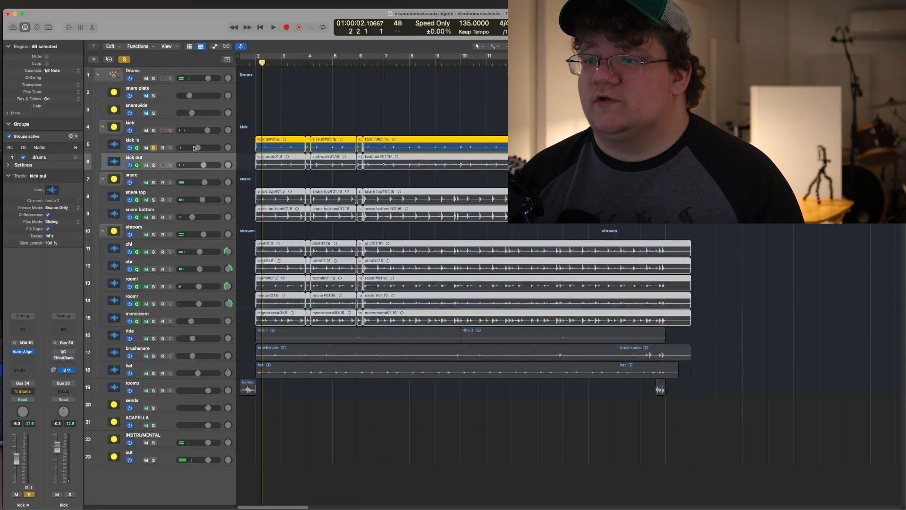
Audition the soloed kick in and kick out tracks together, followed by each one on its own.
key(s)
click(306, 101)
key(space)
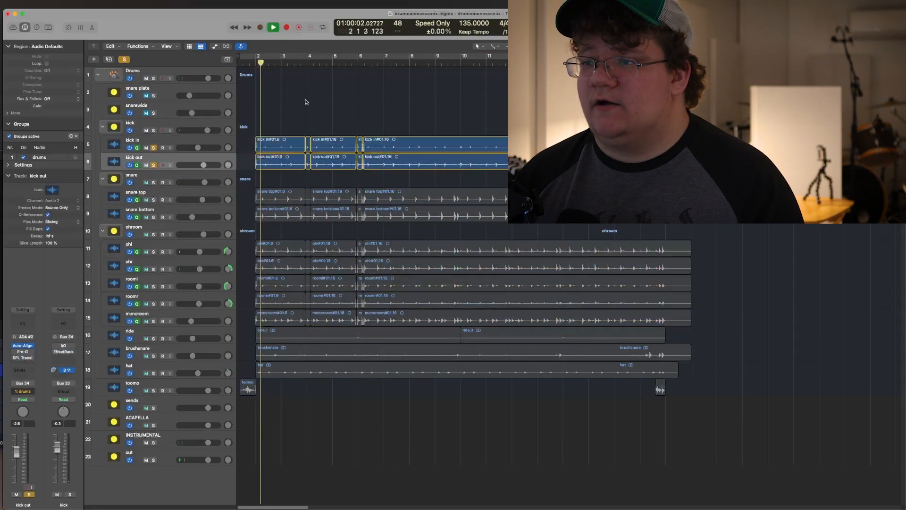
key(super+Right)
click(152, 148)
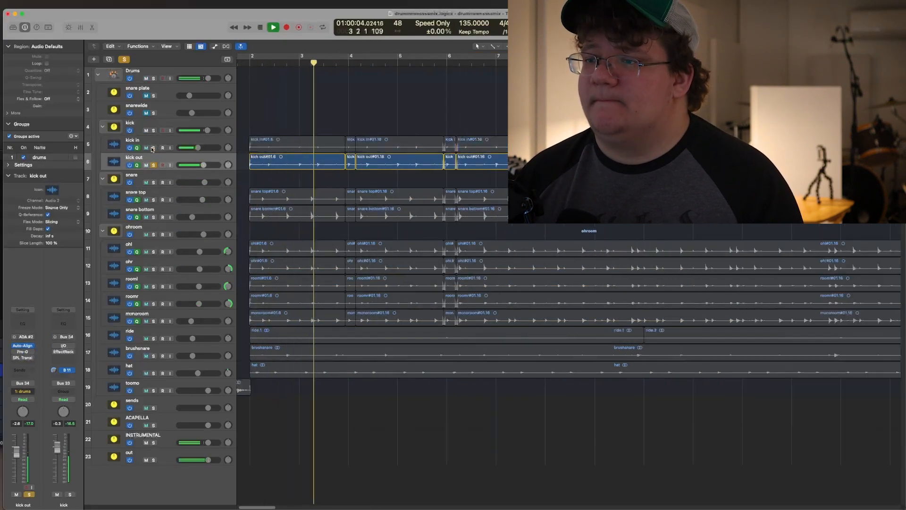
key(s)
click(153, 149)
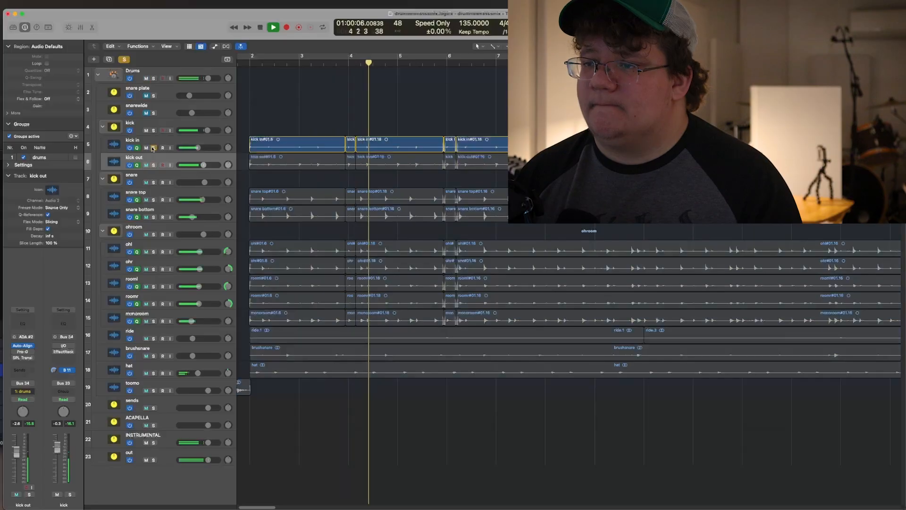
key(space)
click(154, 148)
Audition the snare top and snare bottom tracks one after the other in solo.
click(157, 193)
key(s)
click(312, 184)
key(space)
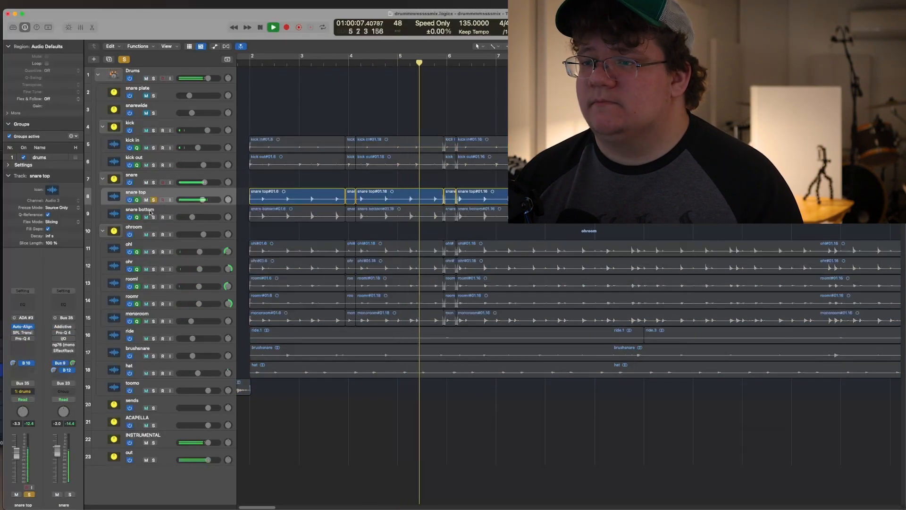
click(150, 211)
key(s)
click(153, 200)
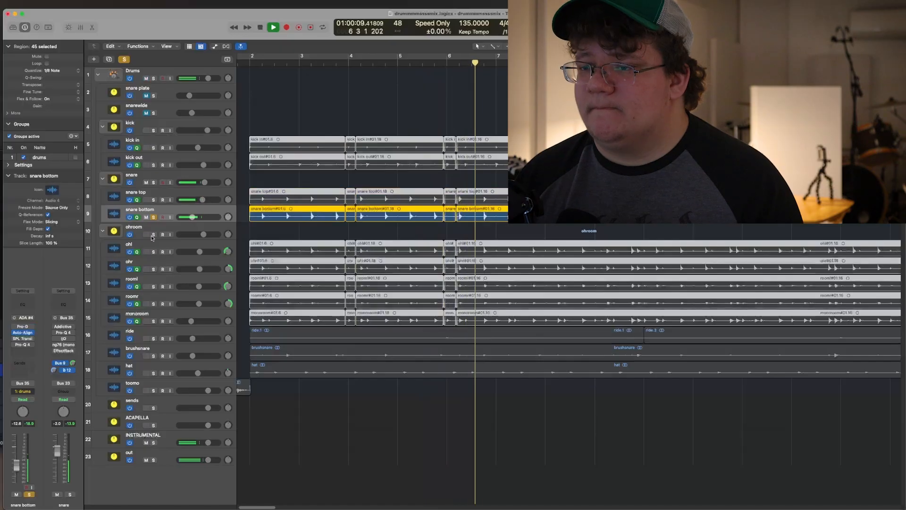
key(space)
click(153, 217)
Solo the ohl and ohr overhead tracks, play them back and clear their solo.
click(155, 245)
key(s)
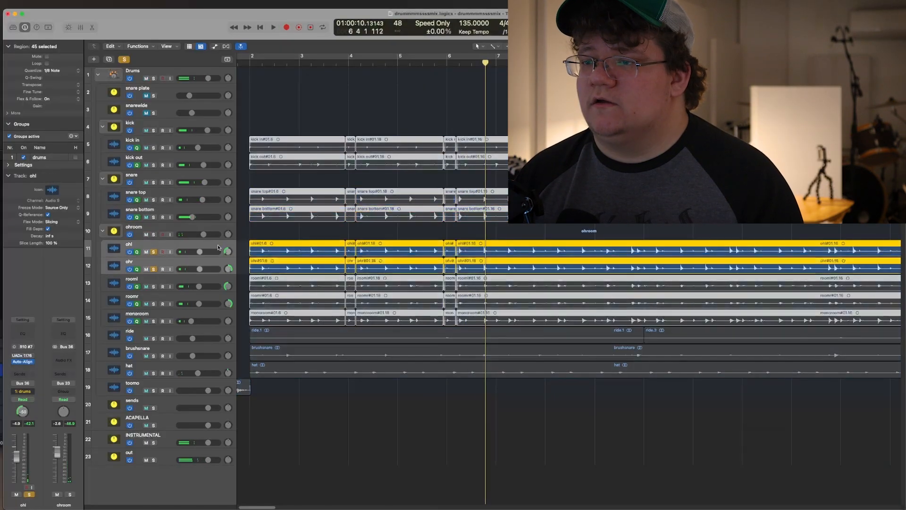
key(space)
click(271, 229)
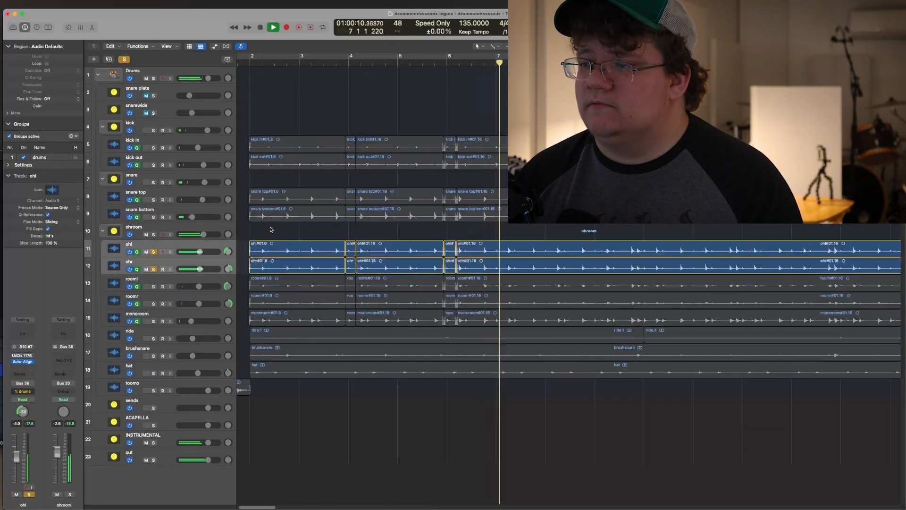
key(space)
key(s)
Solo and play the rooml and roomr tracks, ending with the monoroom track selected.
click(168, 280)
key(s)
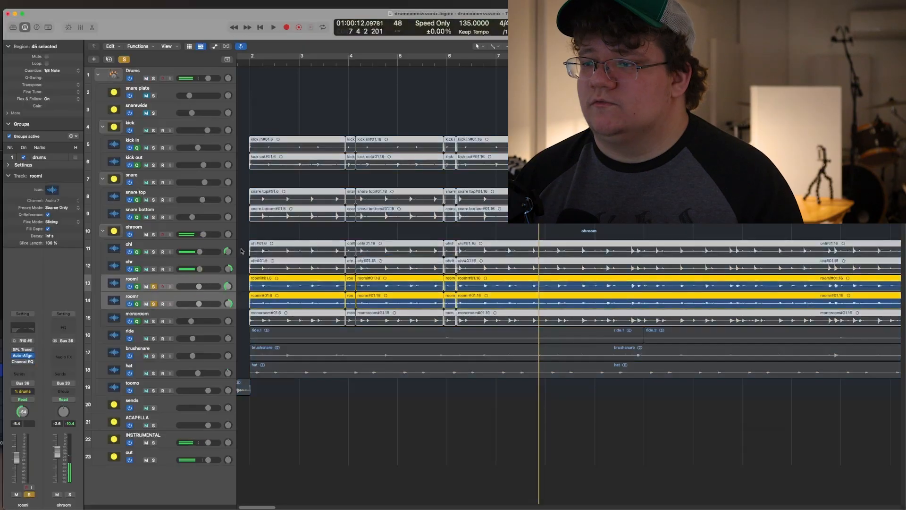
key(space)
click(176, 316)
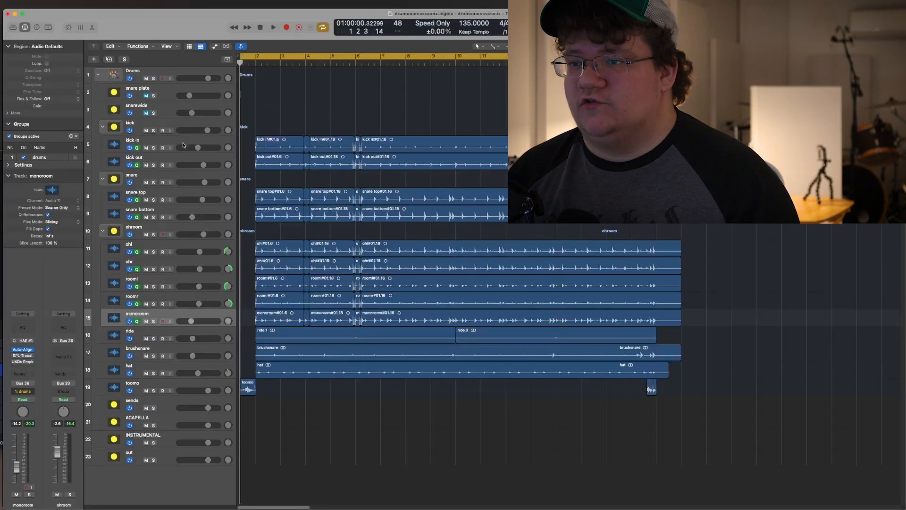
Inspect the Pro-G gate and the SPL Transient Designer Plus inserted on the kick out channel.
click(184, 145)
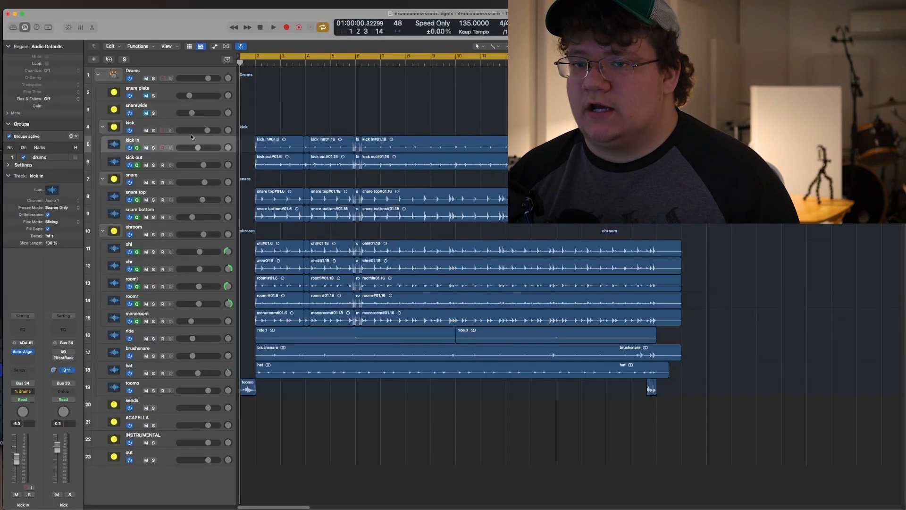
key(super+a)
key(x)
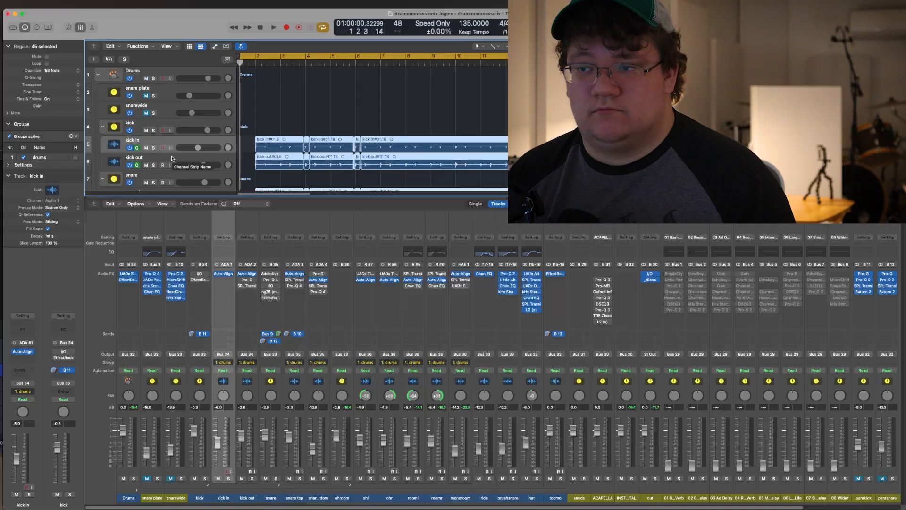
click(170, 158)
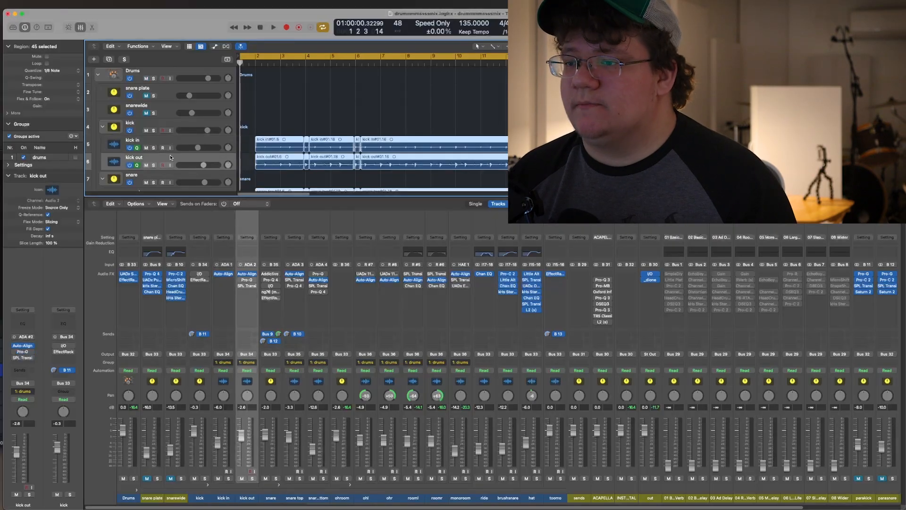
click(246, 279)
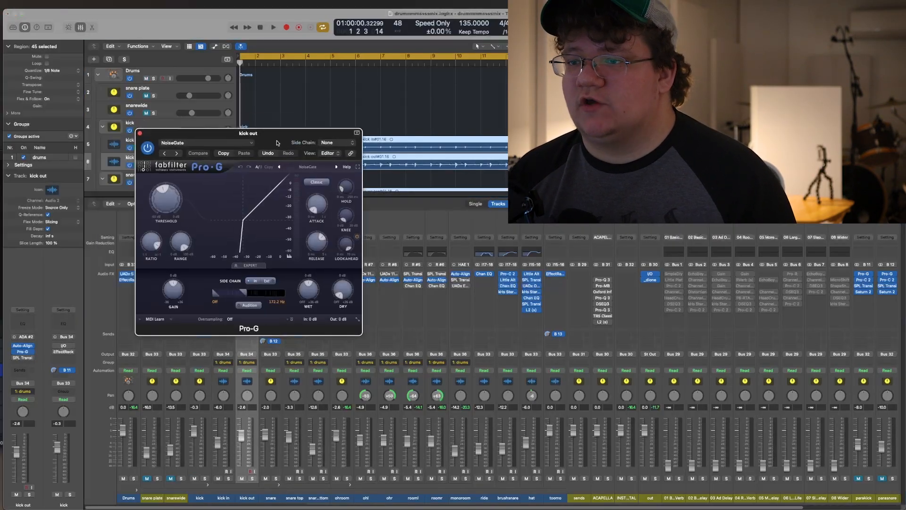
drag(277, 143, 418, 210)
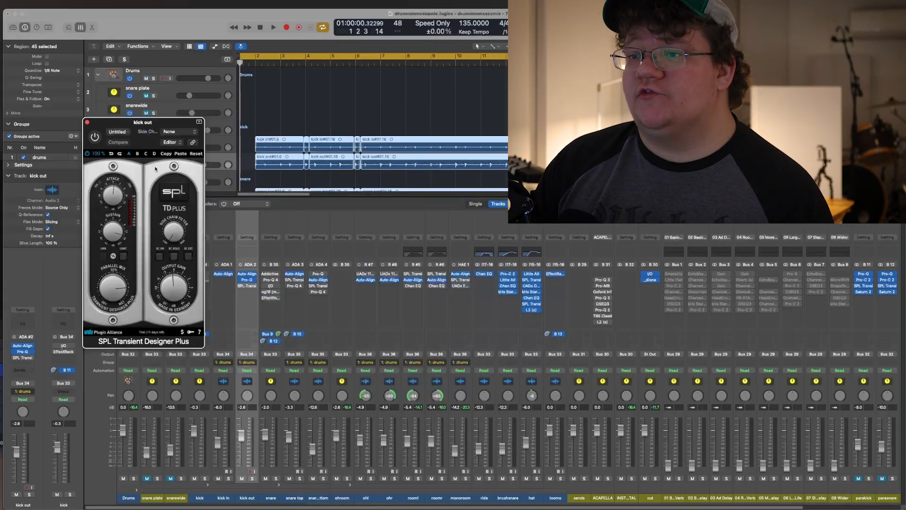
drag(137, 128, 326, 223)
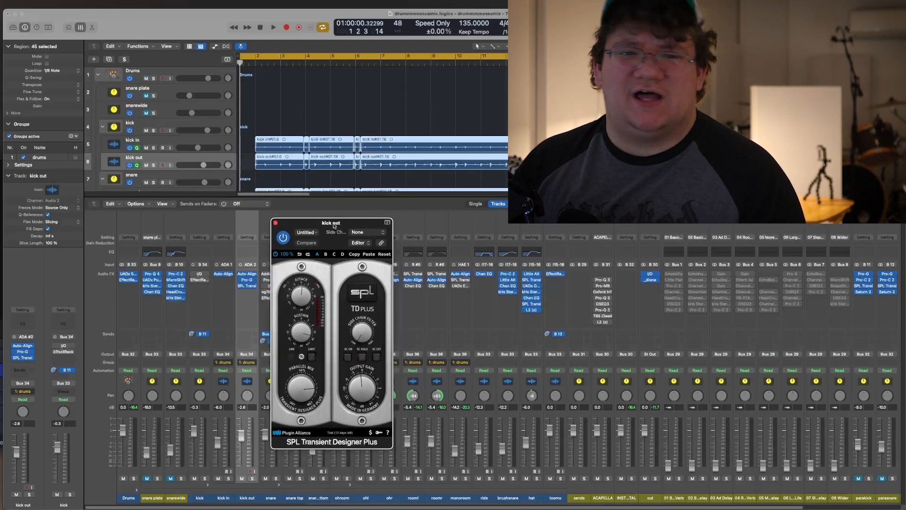
drag(334, 226, 345, 211)
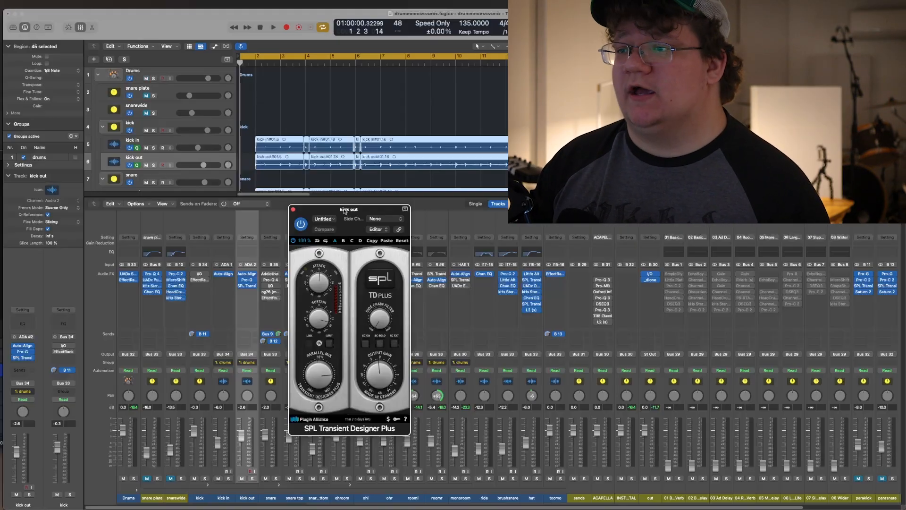
Solo the kick out track and loop a section shorter than one bar starting just before bar 5.
click(312, 87)
key(s)
click(254, 64)
key(c)
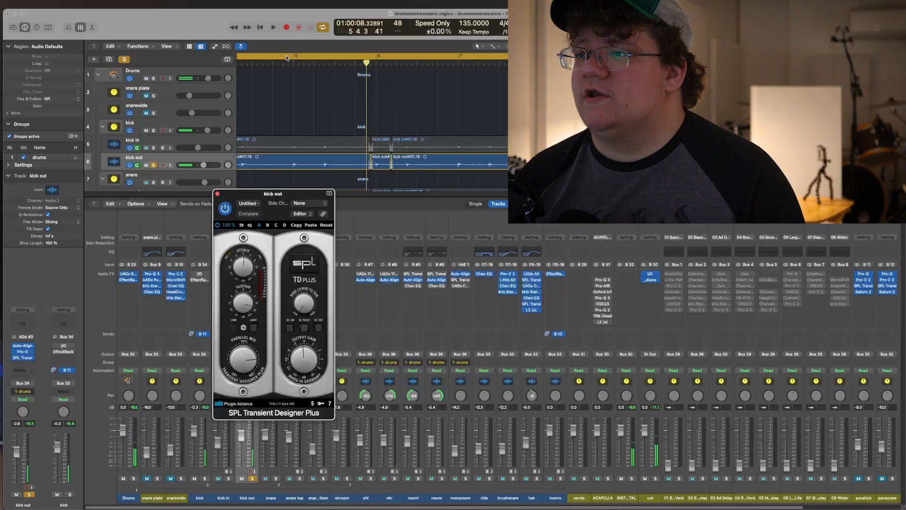
click(291, 59)
click(292, 60)
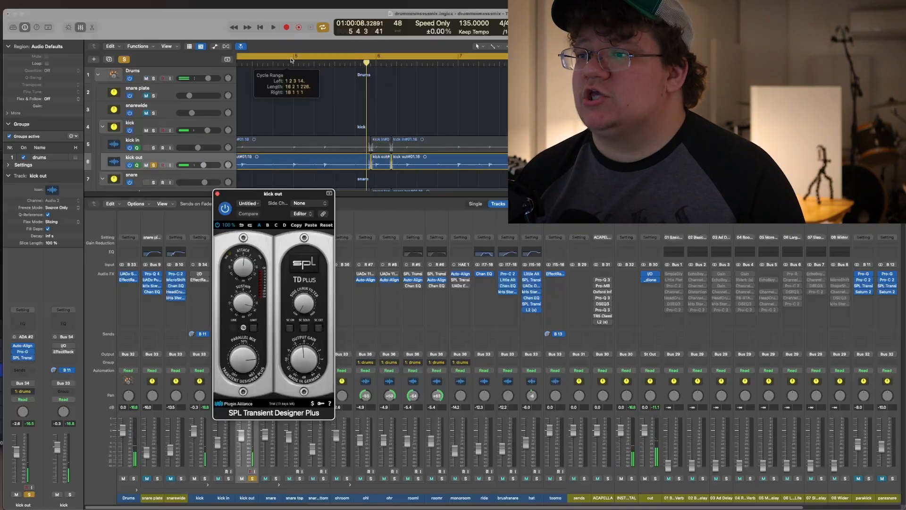
drag(291, 60, 342, 57)
click(296, 59)
drag(342, 57, 341, 57)
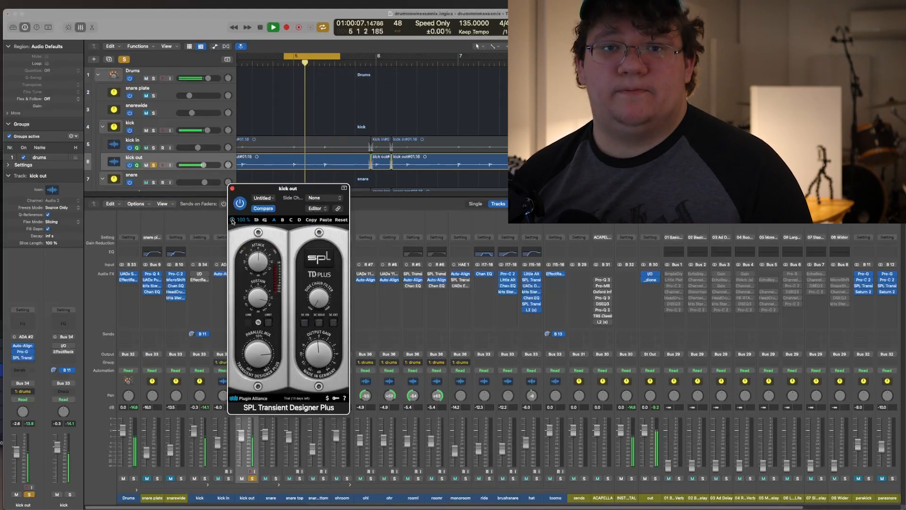
key(space)
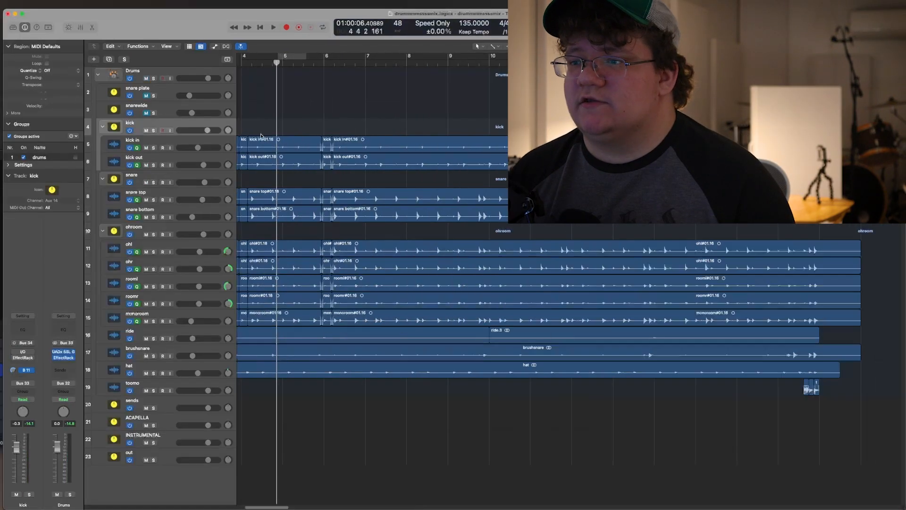
scroll(282, 139, down, 5)
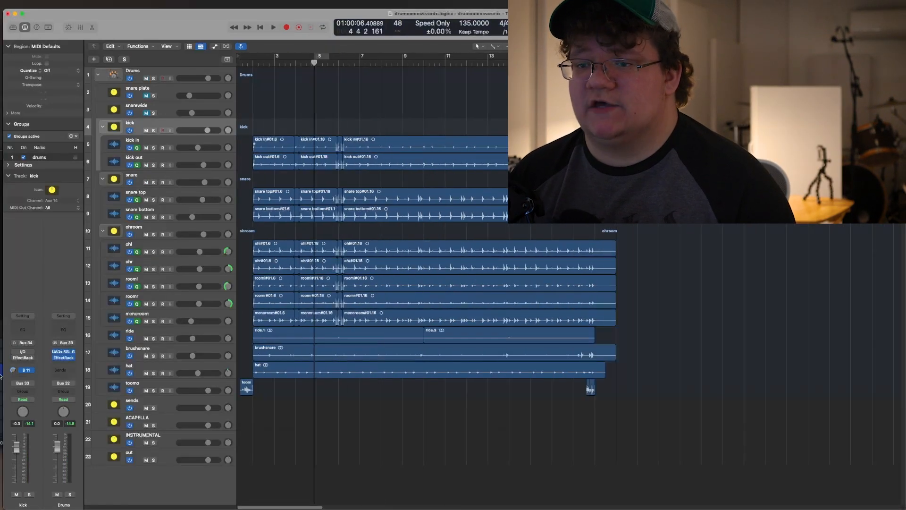
Activate the I/O insert on the kick bus, view its settings, close it and play the kick back.
click(24, 353)
drag(161, 123, 249, 221)
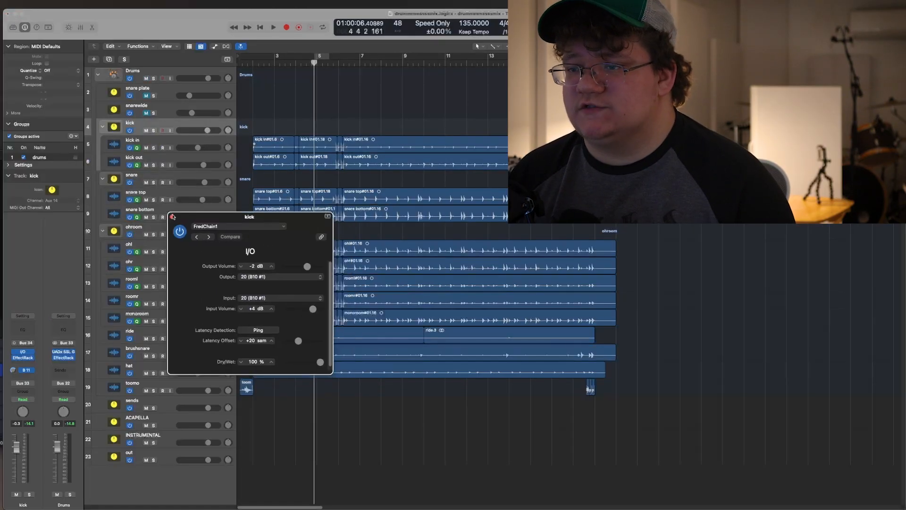
click(172, 217)
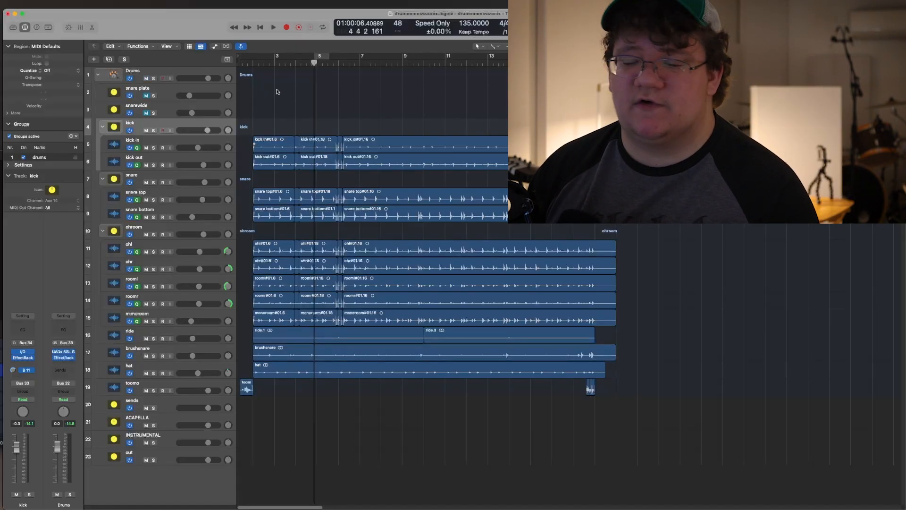
key(space)
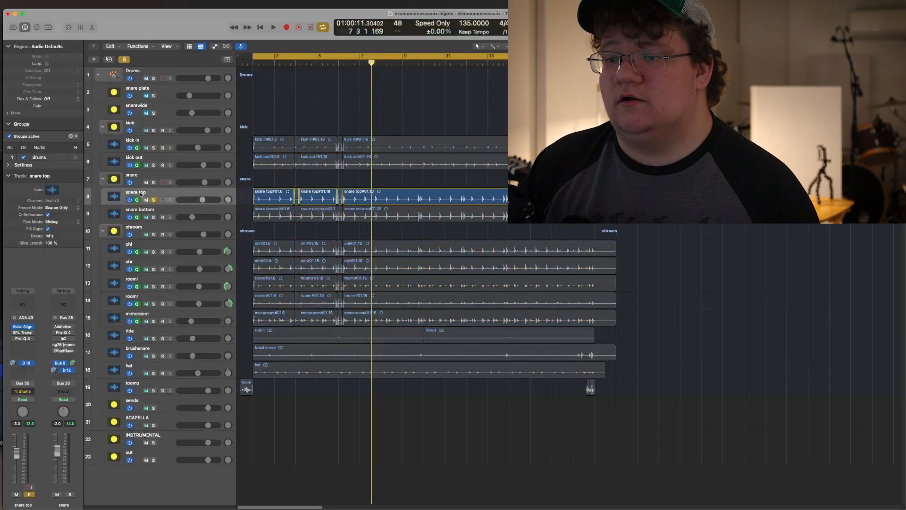
Activate the SPL Transient Designer Plus on the snare top track and play the soloed track through it.
click(22, 333)
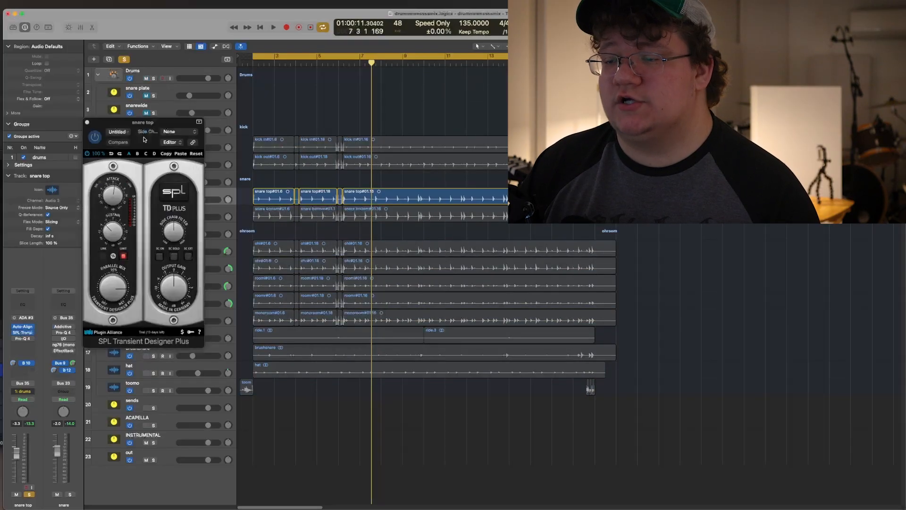
drag(144, 128, 270, 175)
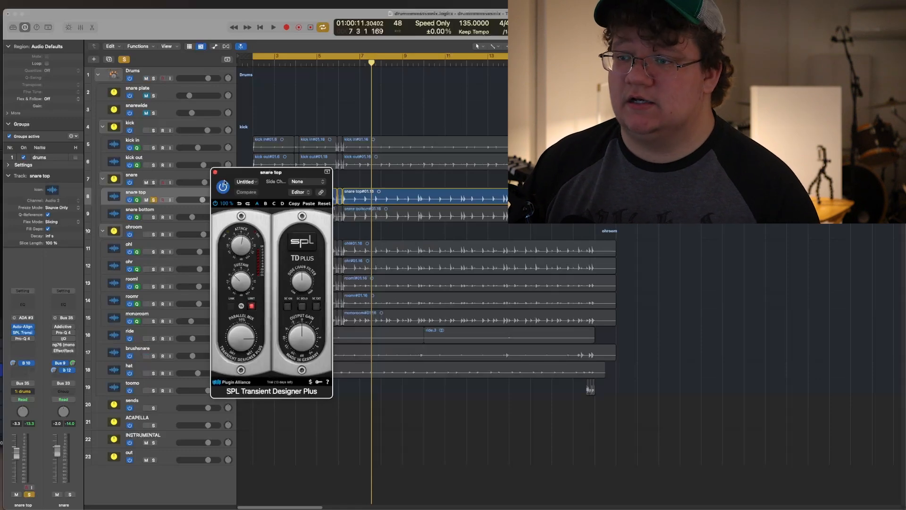
drag(216, 204, 255, 261)
key(space)
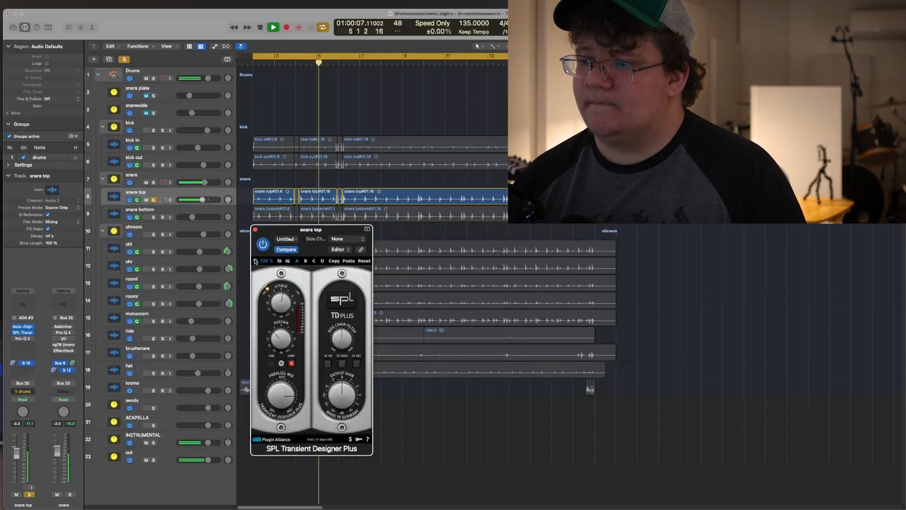
key(space)
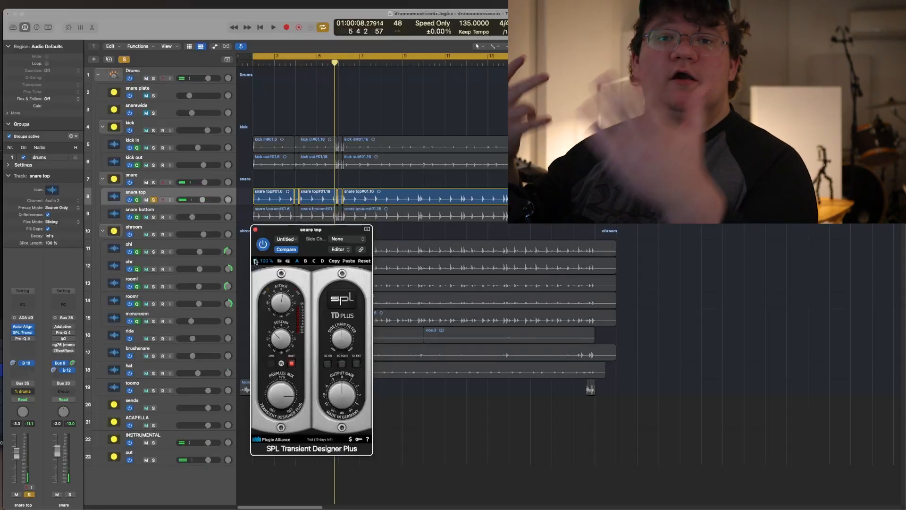
Close the transient designer, activate the Pro-Q 4 on the snare top track and inspect its narrow cut.
click(255, 229)
click(16, 339)
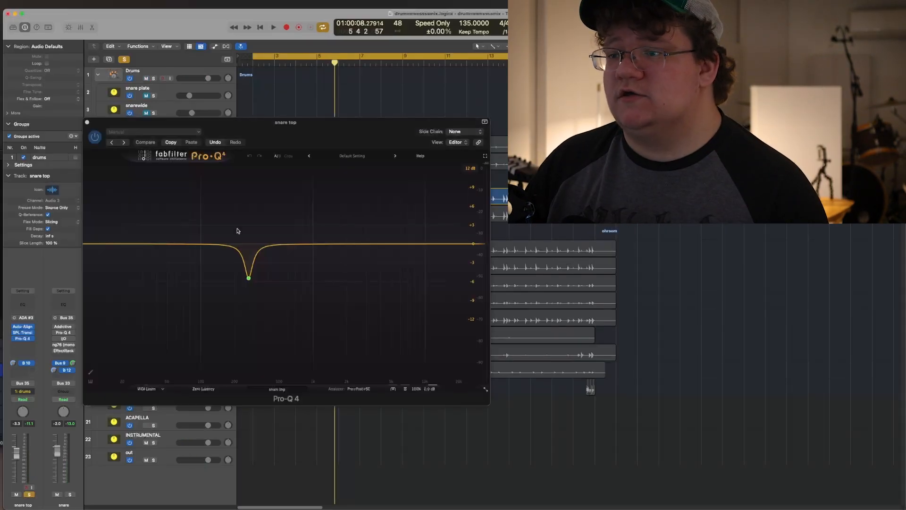
click(249, 277)
drag(291, 131, 310, 224)
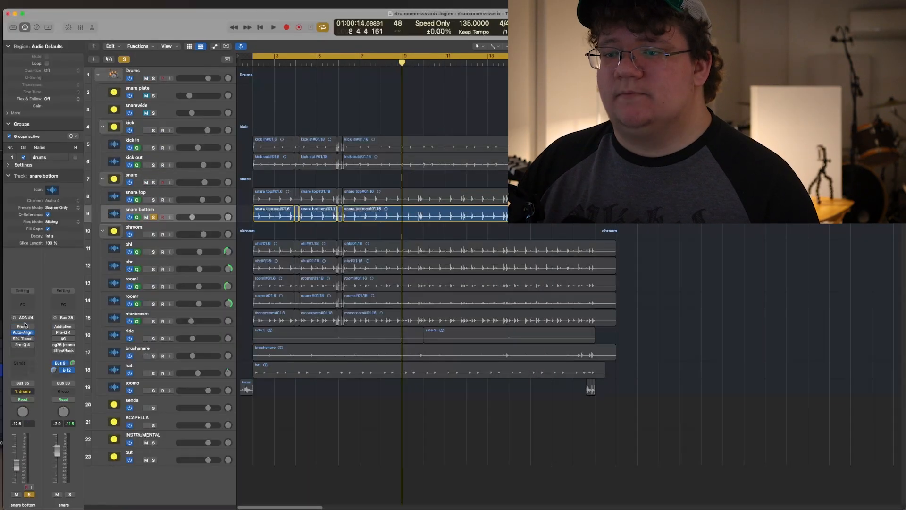
Activate the Pro-G gate on the snare bottom track and play the soloed track through it.
click(32, 327)
click(16, 328)
click(23, 327)
click(95, 137)
drag(204, 121, 306, 231)
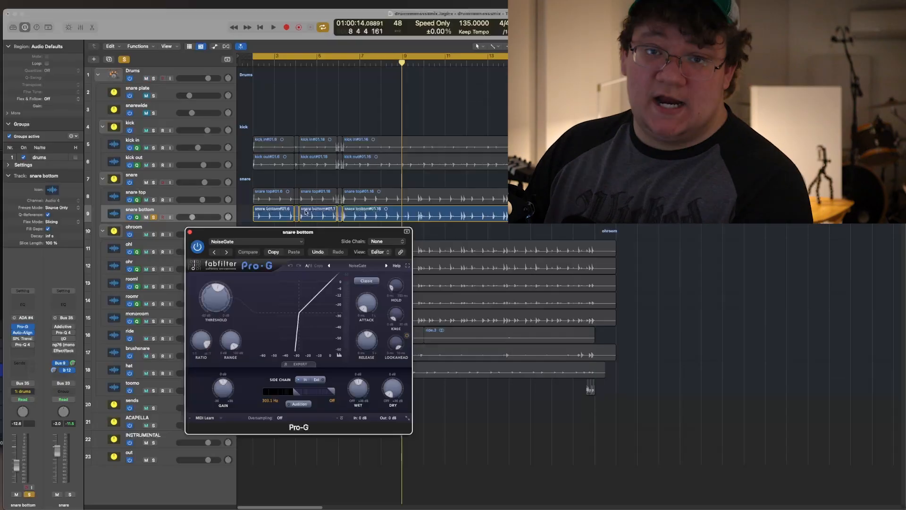
key(space)
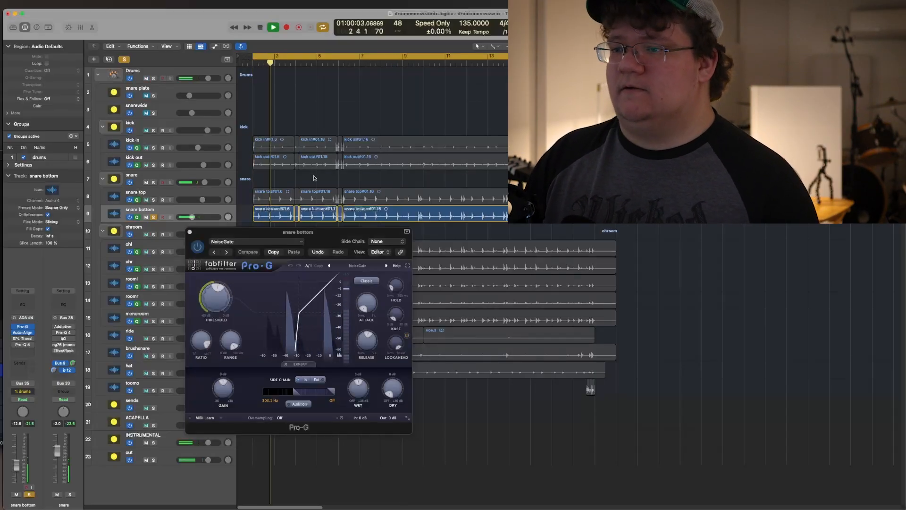
key(space)
Play the snare bottom track with the Pro-G gate bypassed for comparison, re-enable the gate and close it.
click(196, 251)
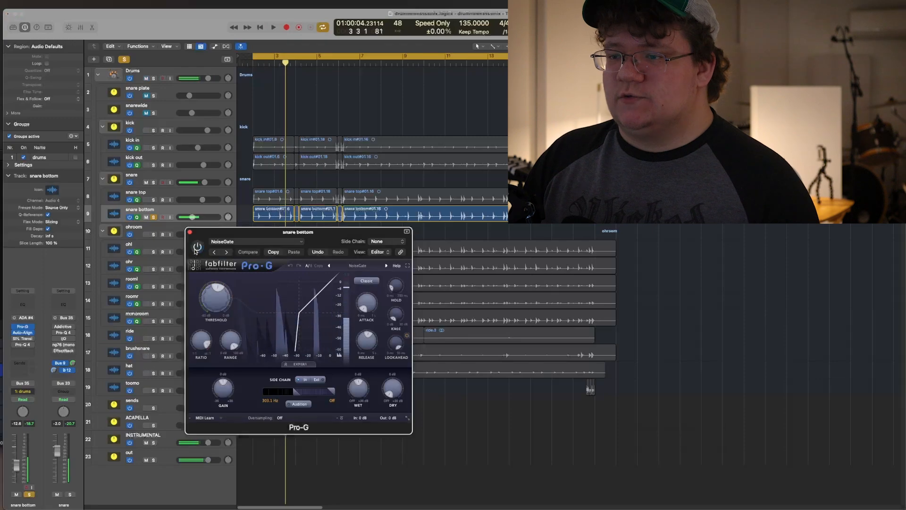
drag(221, 233, 236, 251)
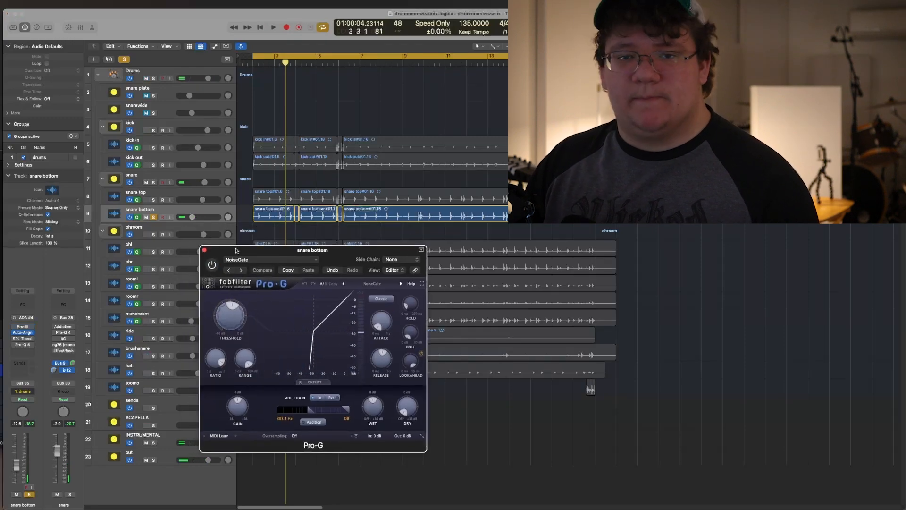
key(space)
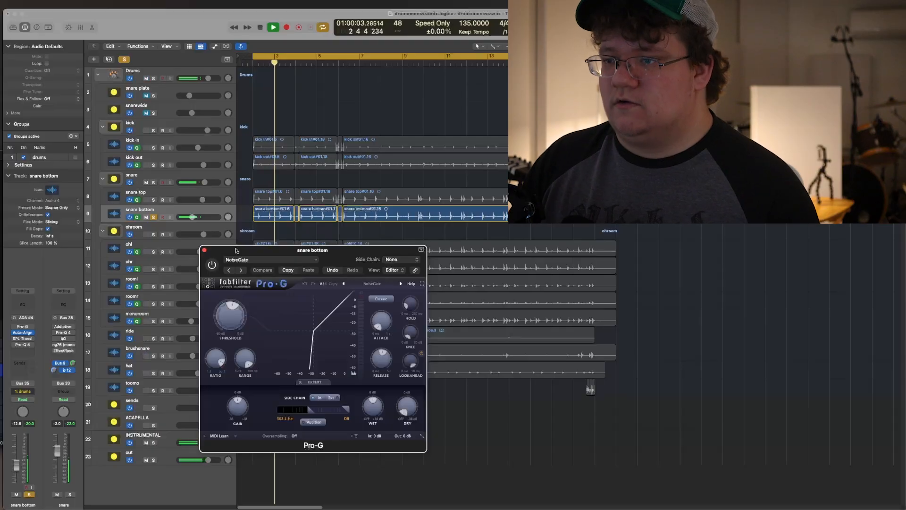
key(space)
drag(232, 251, 249, 249)
click(224, 266)
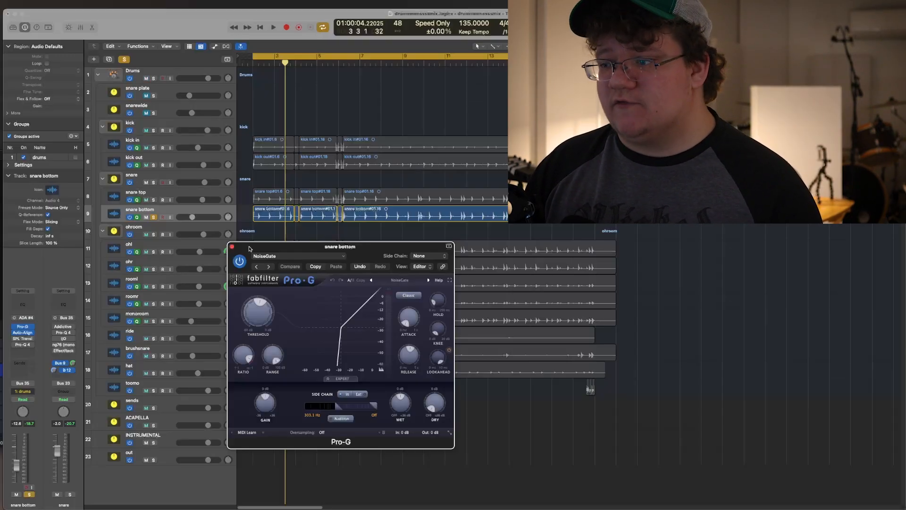
mouse_move(249, 249)
mouse_down()
mouse_move(295, 231)
mouse_move(241, 249)
mouse_up()
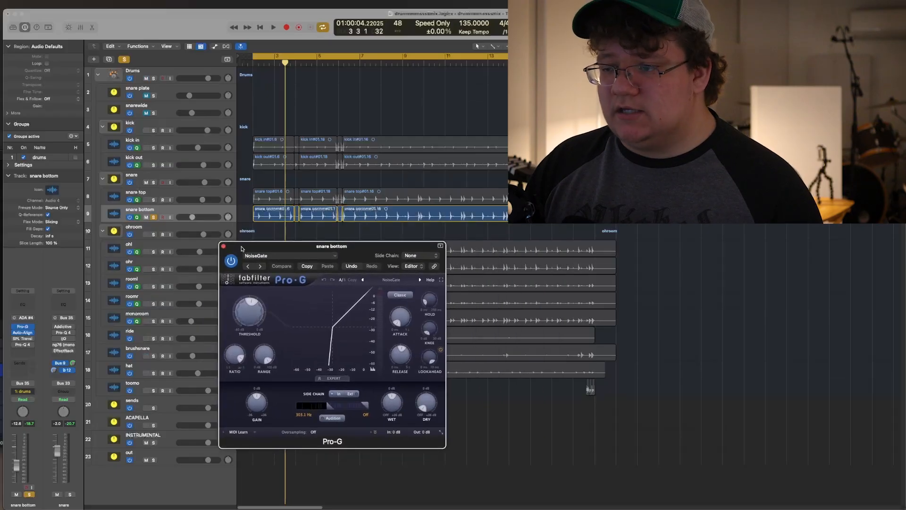
click(224, 246)
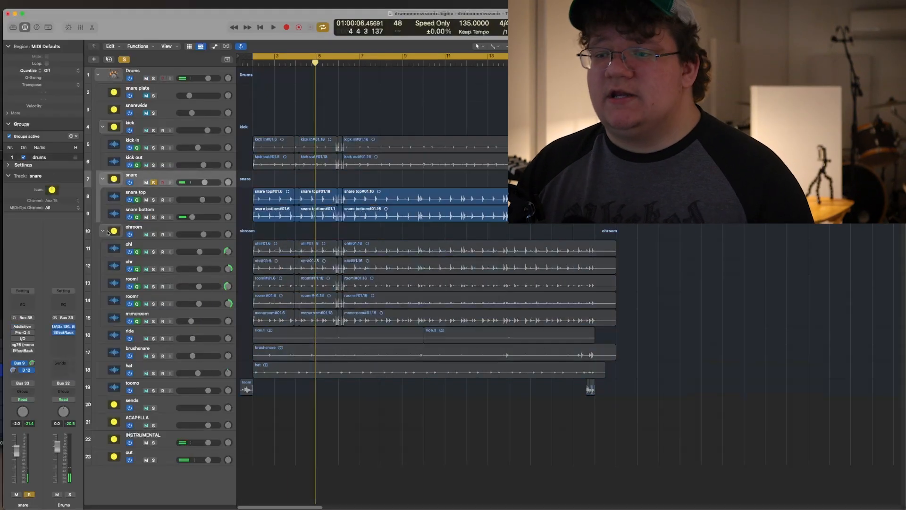
Activate the Pro-Q 4 and the I/O insert on the snare bus and inspect their settings.
click(23, 333)
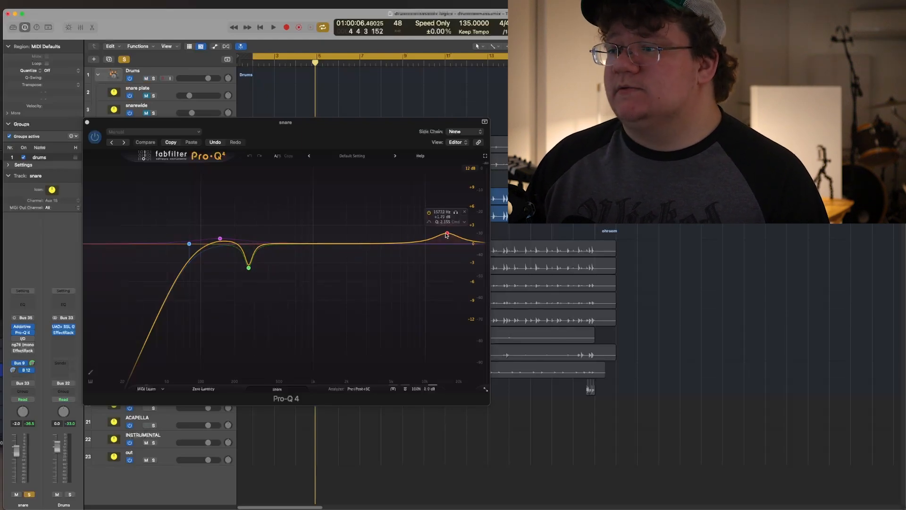
drag(305, 126, 427, 178)
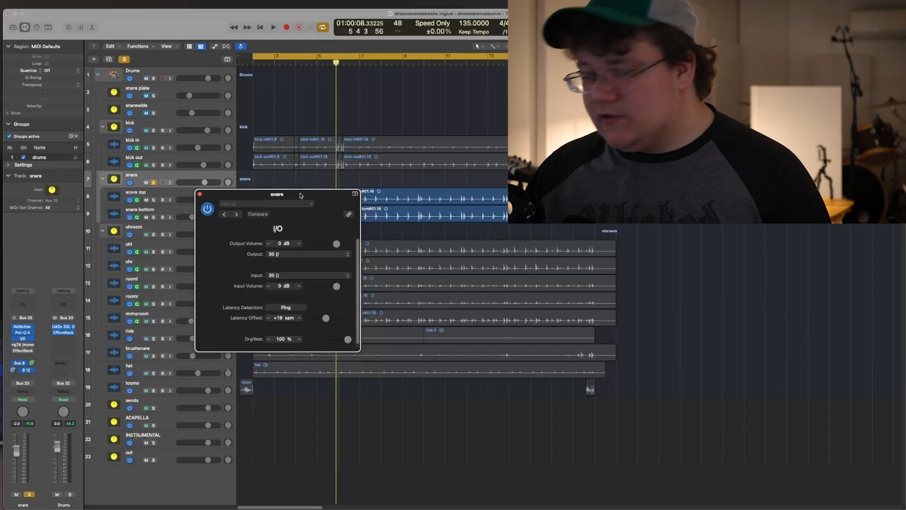
drag(300, 195, 328, 212)
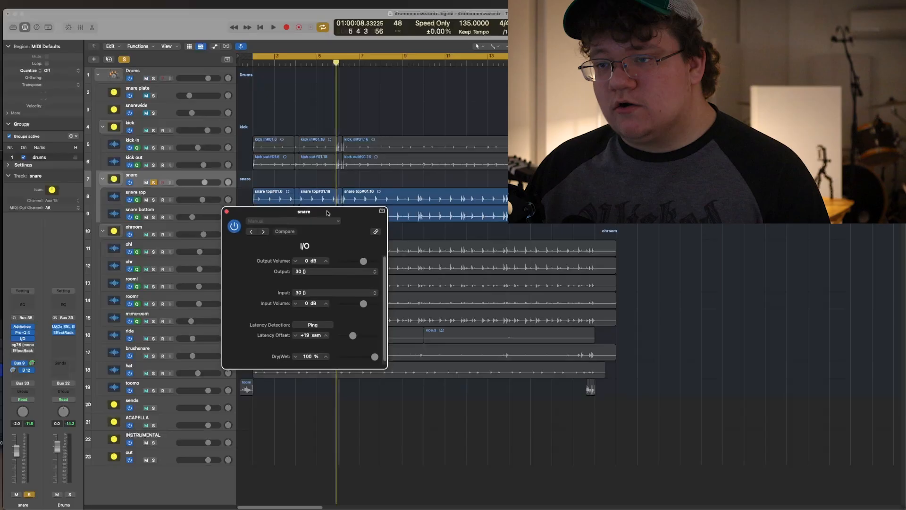
Activate the ng76 (mono) compressor on the snare bus, set the I/O window aside and play the snare through it.
click(22, 345)
drag(324, 225, 324, 244)
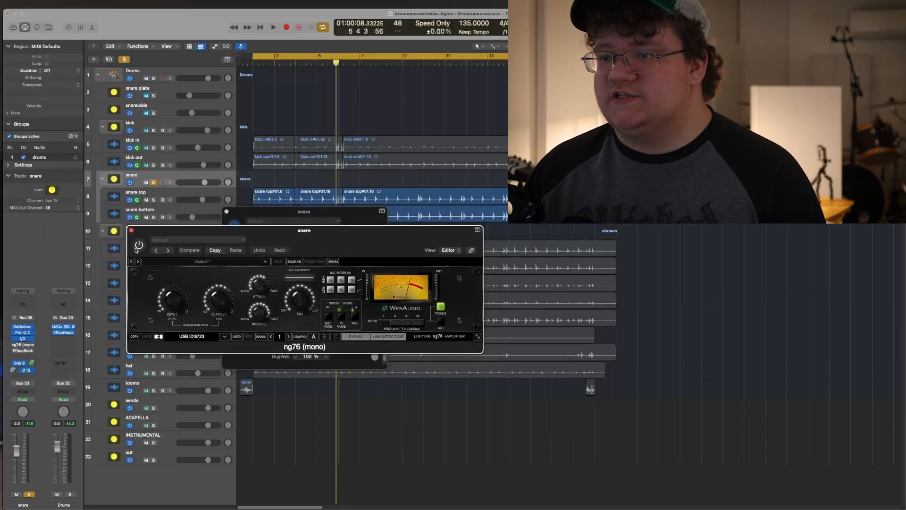
drag(163, 231, 170, 293)
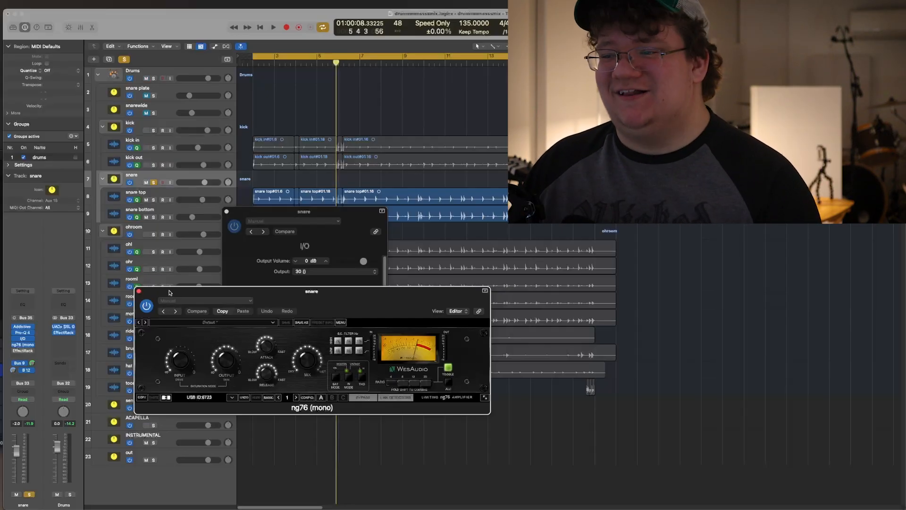
drag(170, 292, 214, 332)
drag(349, 215, 723, 227)
drag(429, 341, 406, 265)
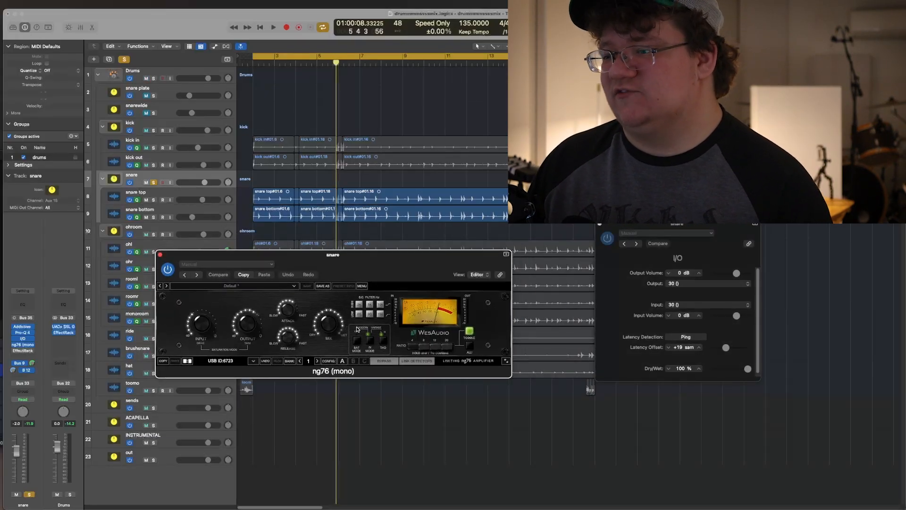
key(space)
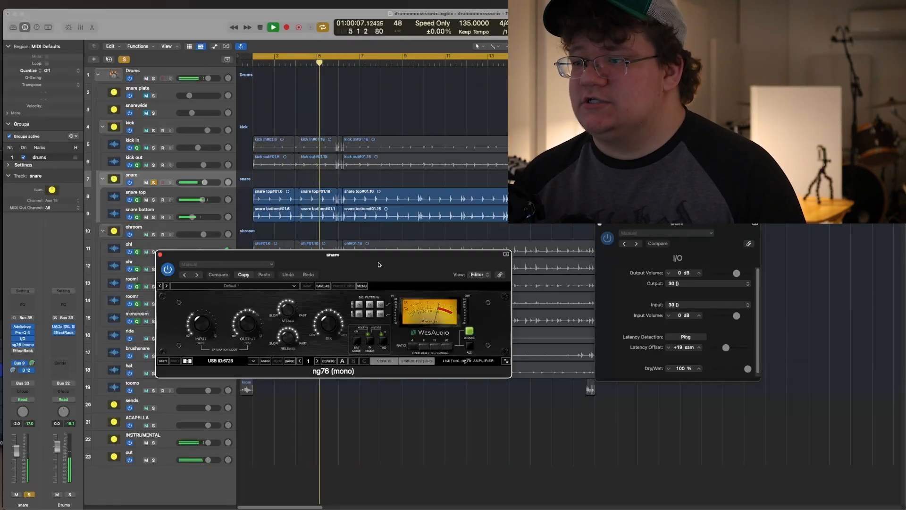
drag(377, 263, 373, 272)
key(space)
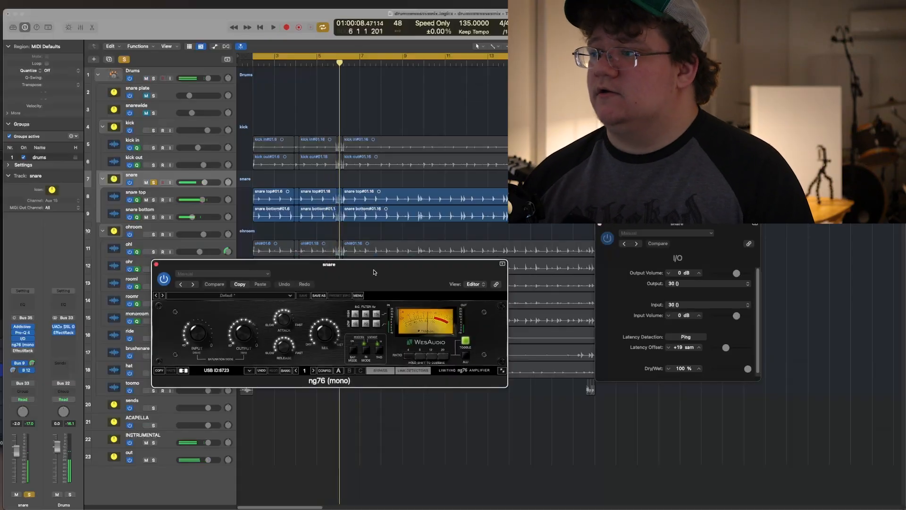
Show the mixer and inspect the SPL Transient Designer Plus and Pro-C 2 on the parakick bus.
key(x)
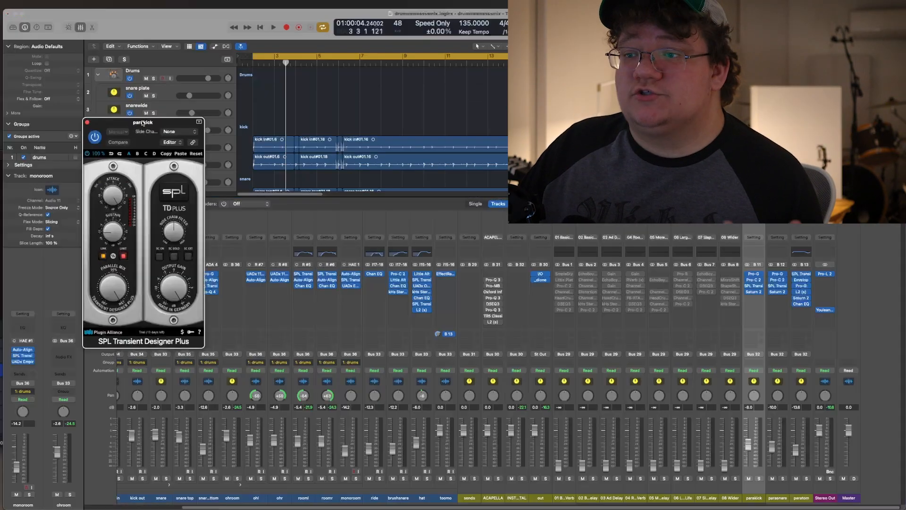
drag(141, 124, 331, 199)
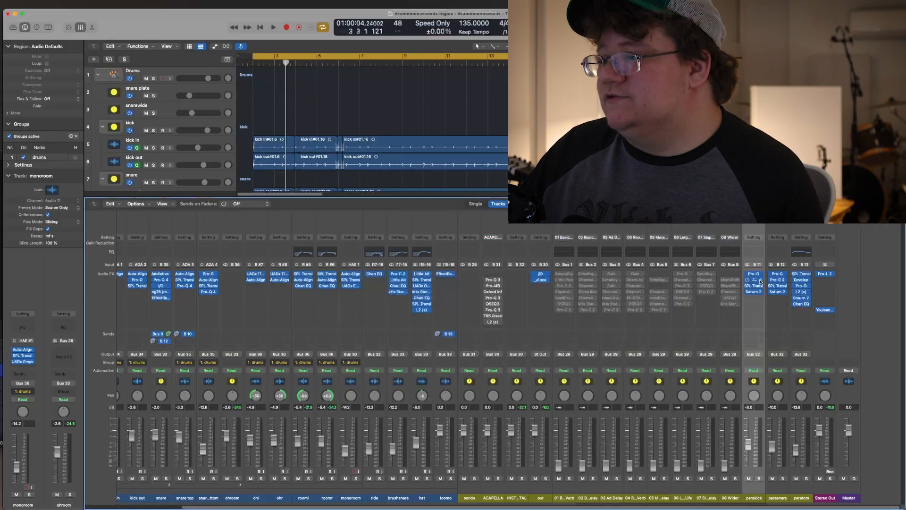
click(753, 279)
drag(254, 127, 312, 182)
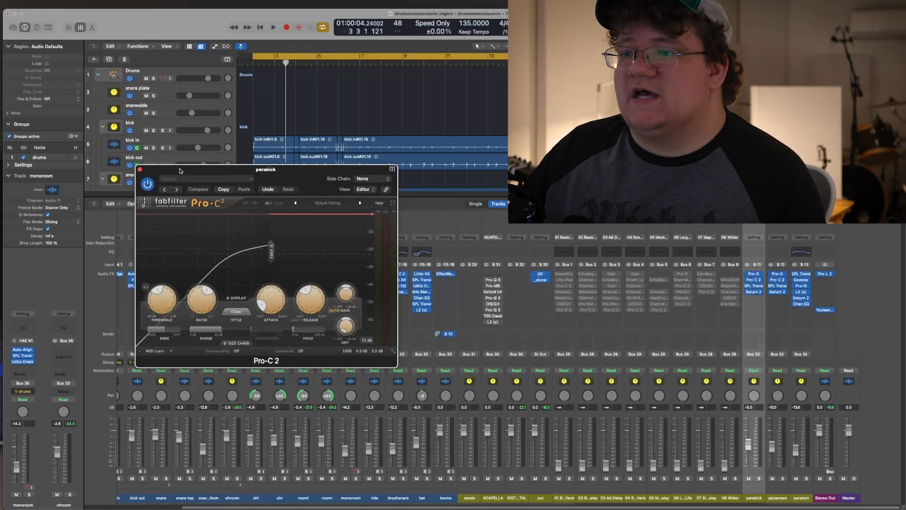
click(140, 169)
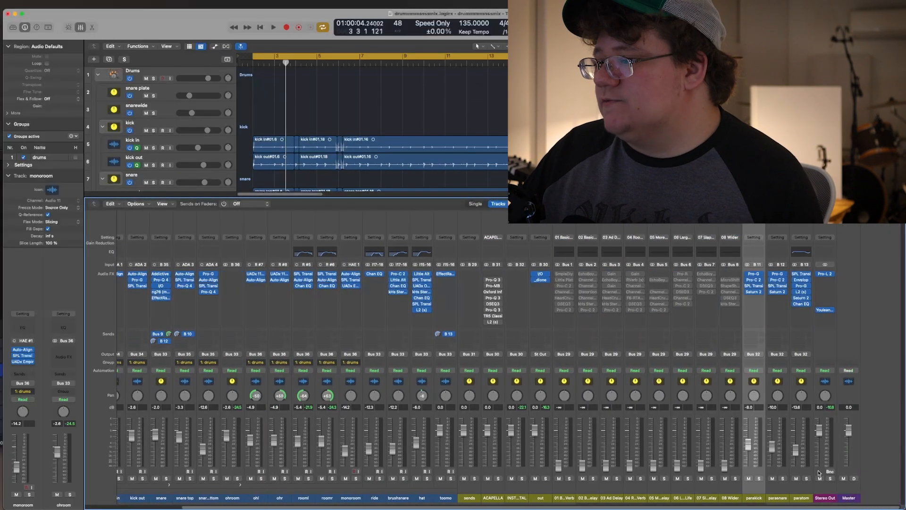
Review the drum channels' sends in the mixer, solo the parakick bus and play it back.
scroll(755, 473, left, 5)
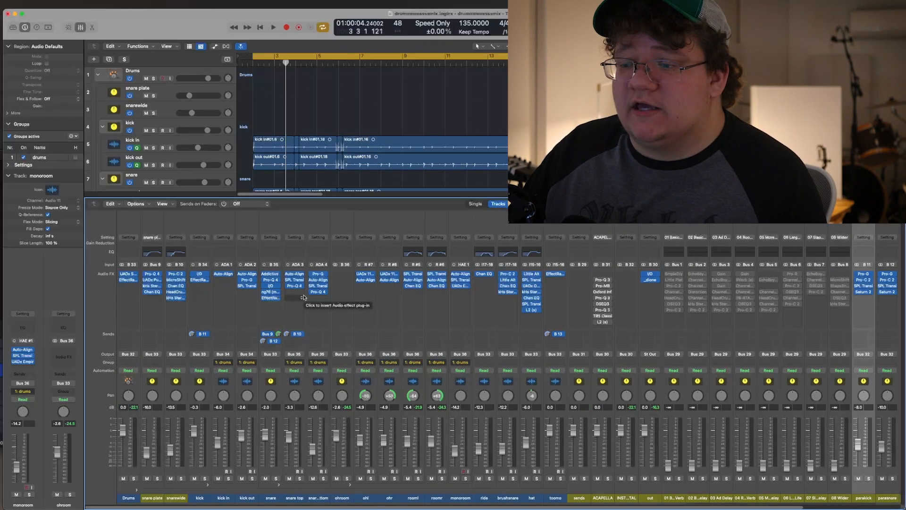
scroll(646, 392, right, 5)
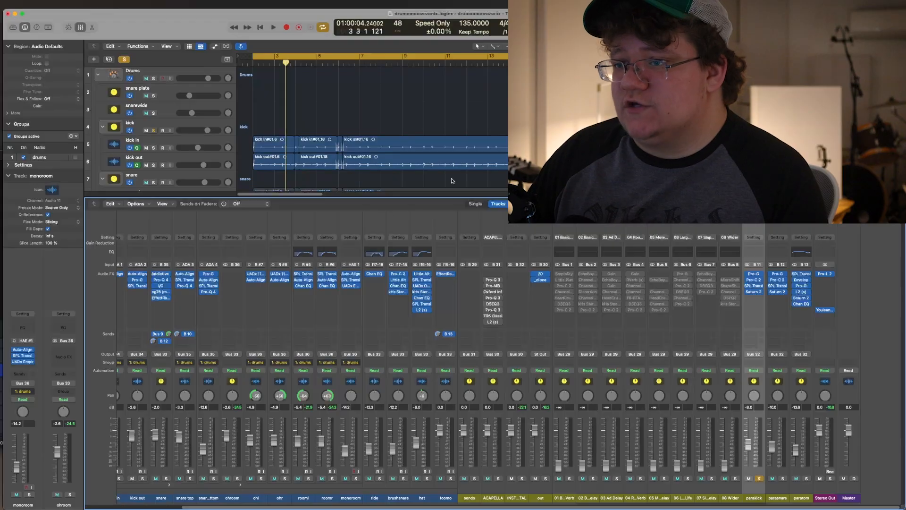
click(759, 478)
key(space)
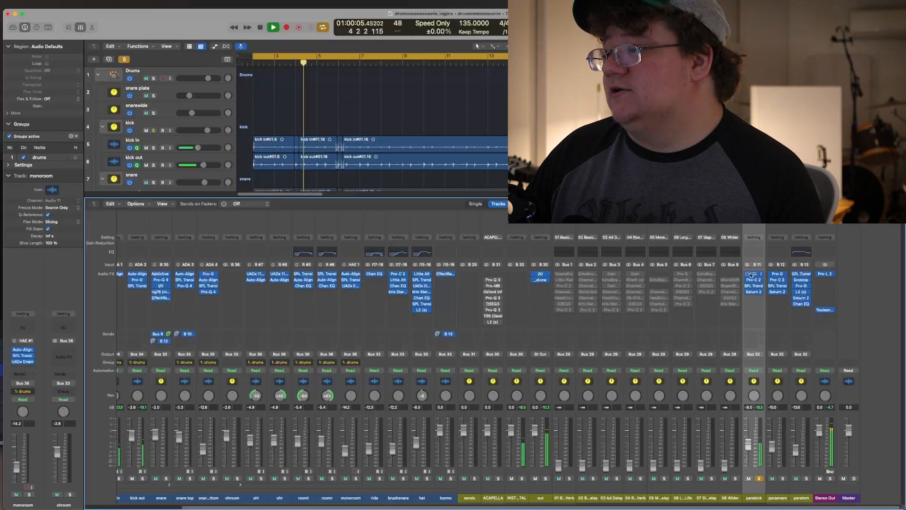
key(space)
Inspect the Pro-G gate on the parakick bus and play the soloed bus through it.
key(space)
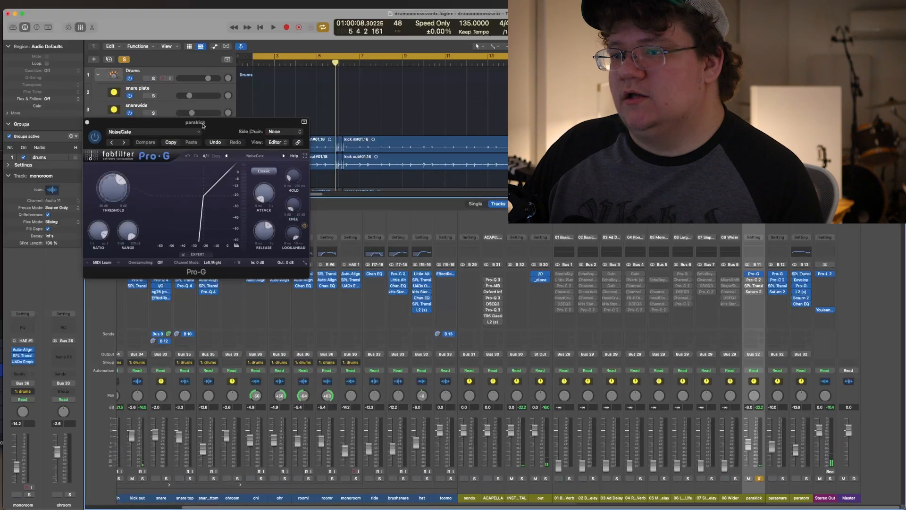
drag(203, 125, 309, 199)
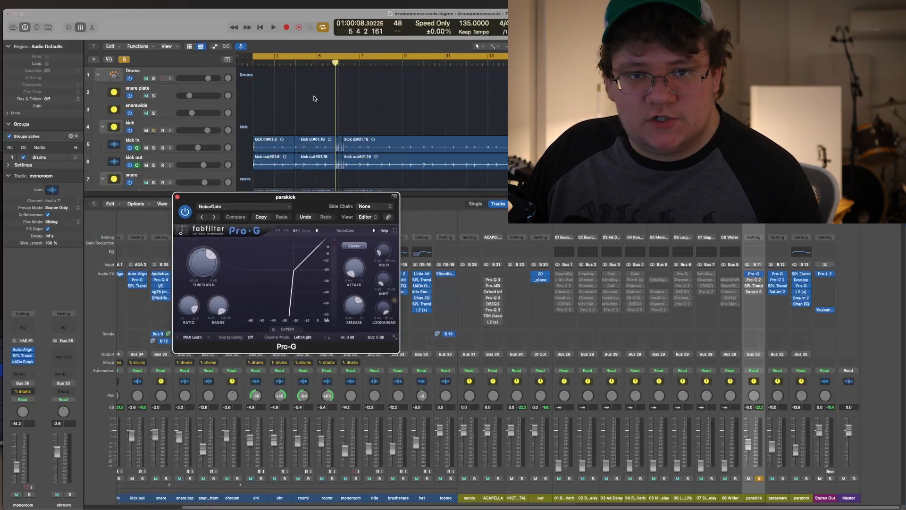
key(space)
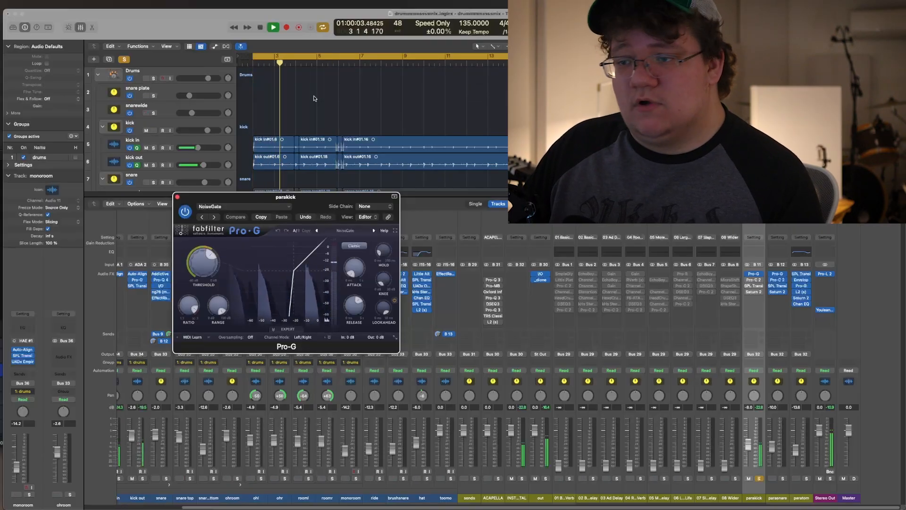
Activate Pro-C 2 on the parakick bus, set its window aside and play the soloed bus through it.
click(177, 197)
key(space)
click(745, 280)
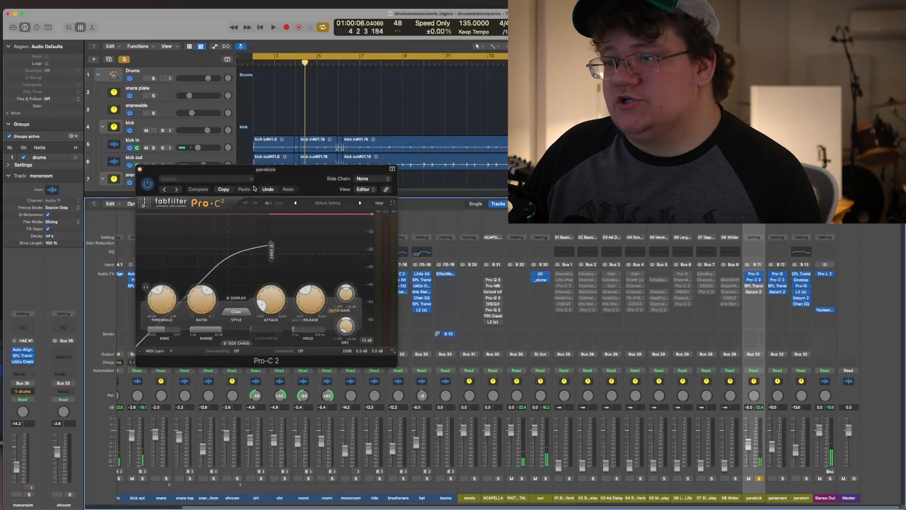
drag(274, 174, 327, 205)
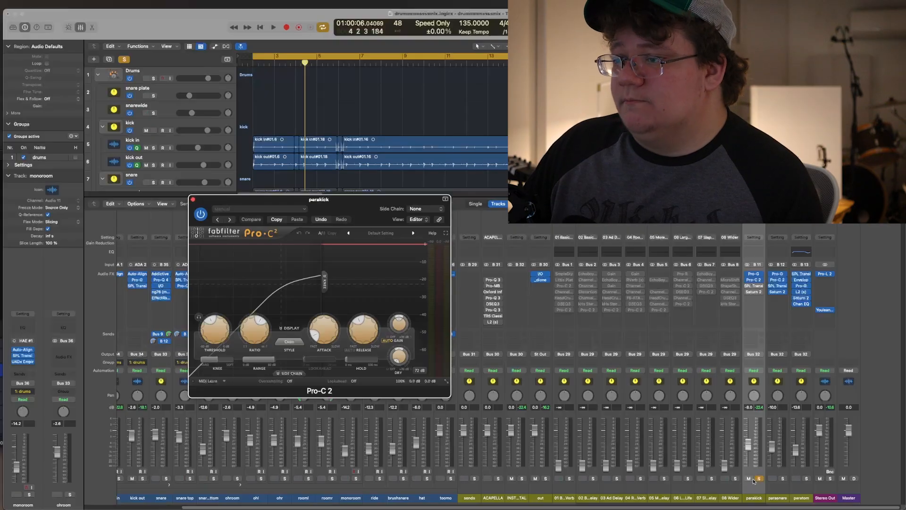
key(space)
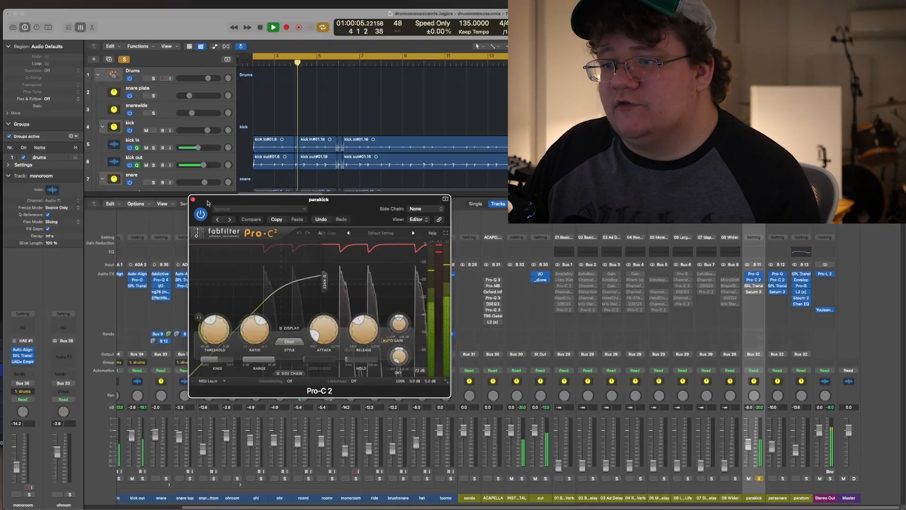
Activate the SPL Transient Designer Plus on the parakick bus, move its window aside and play the bus through it.
click(754, 285)
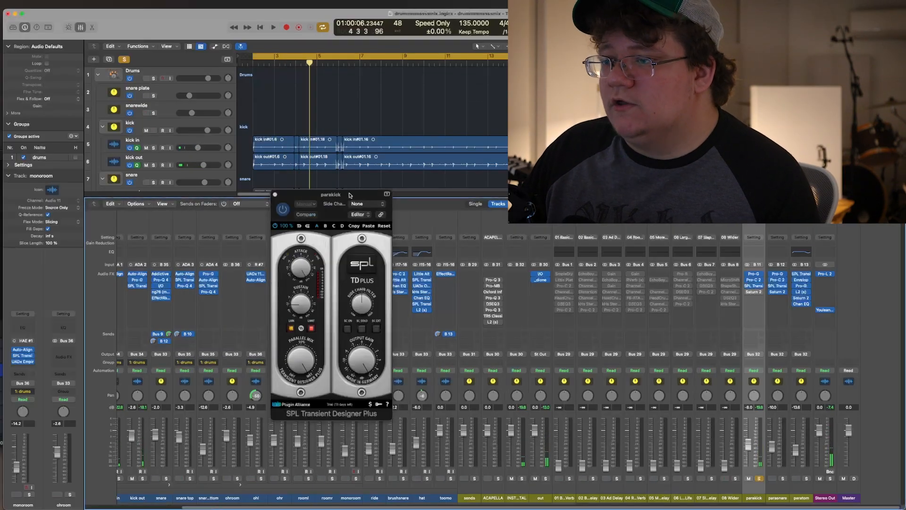
drag(349, 194, 416, 195)
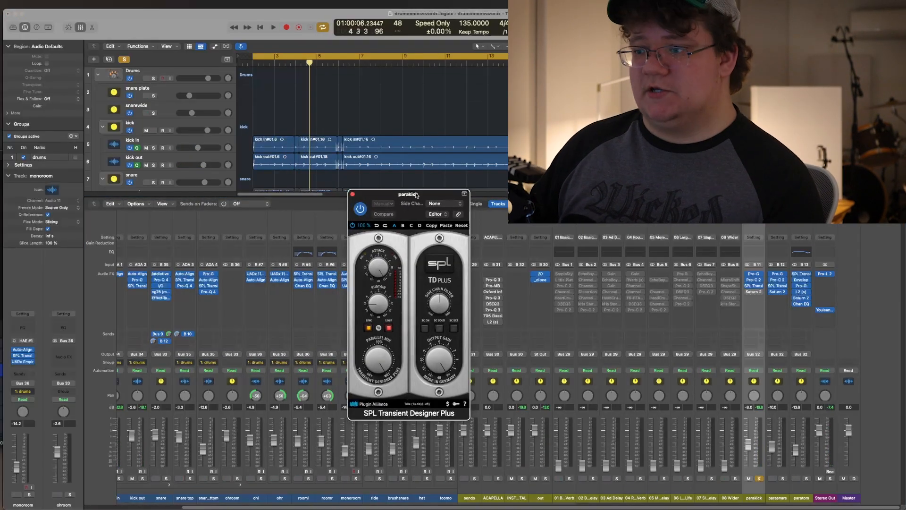
key(space)
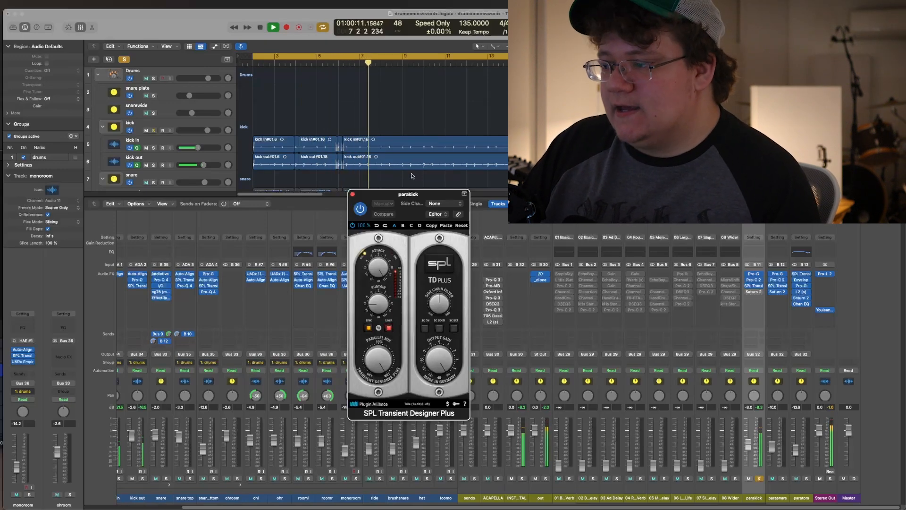
key(space)
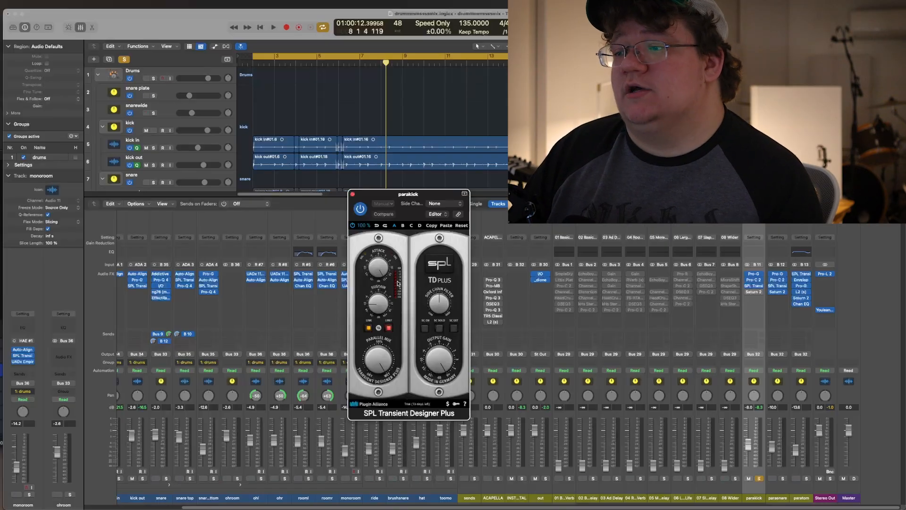
Activate Saturn 2 on the parakick bus and play the bus, comparing the sound with the saturator bypassed and active.
click(750, 292)
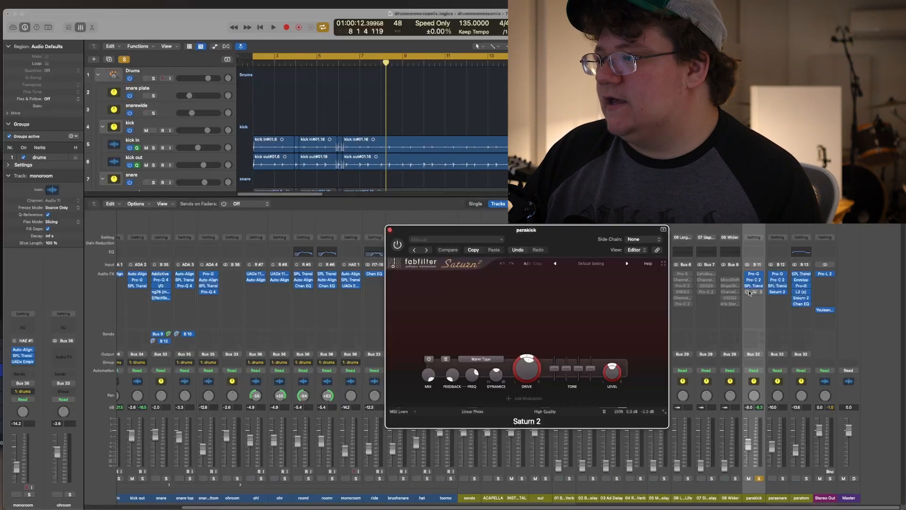
drag(600, 246, 316, 230)
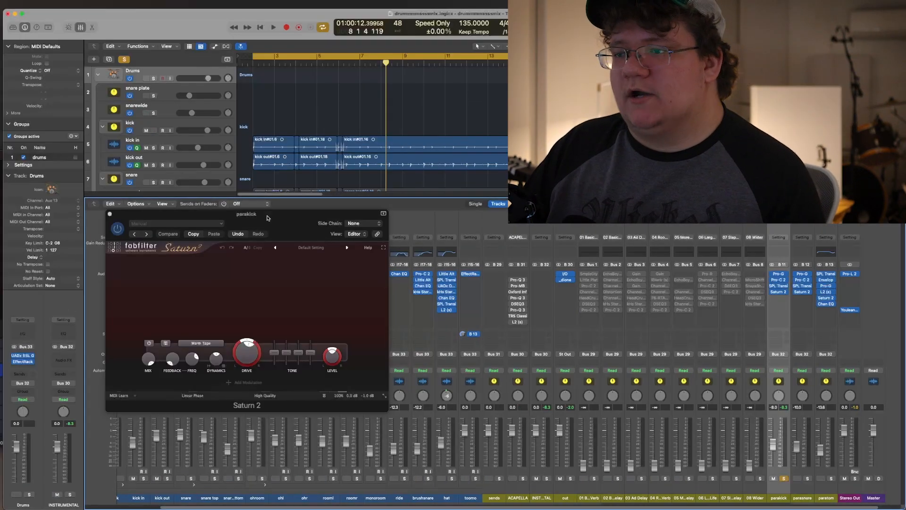
drag(274, 218, 322, 227)
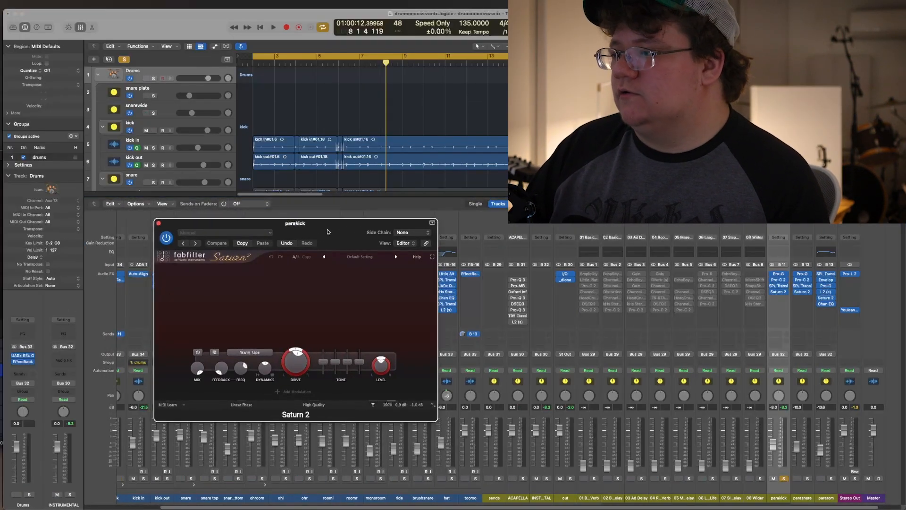
key(space)
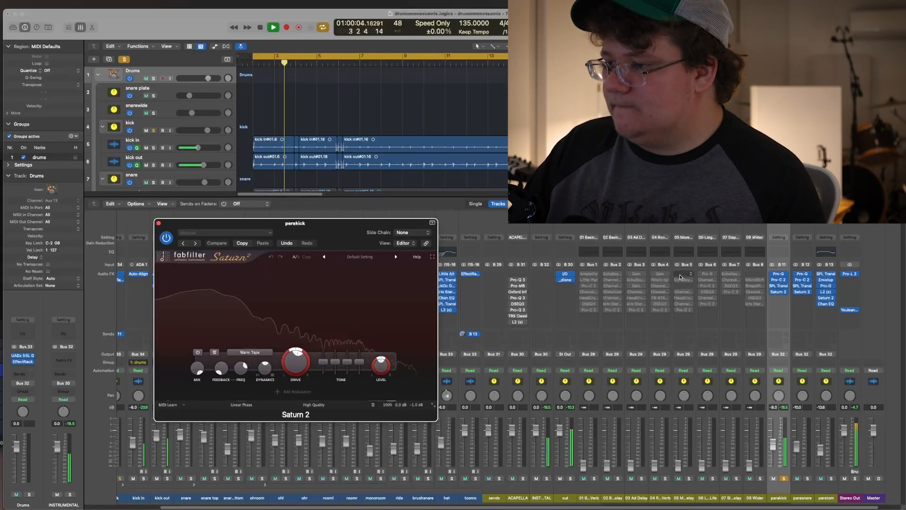
key(space)
key(space)
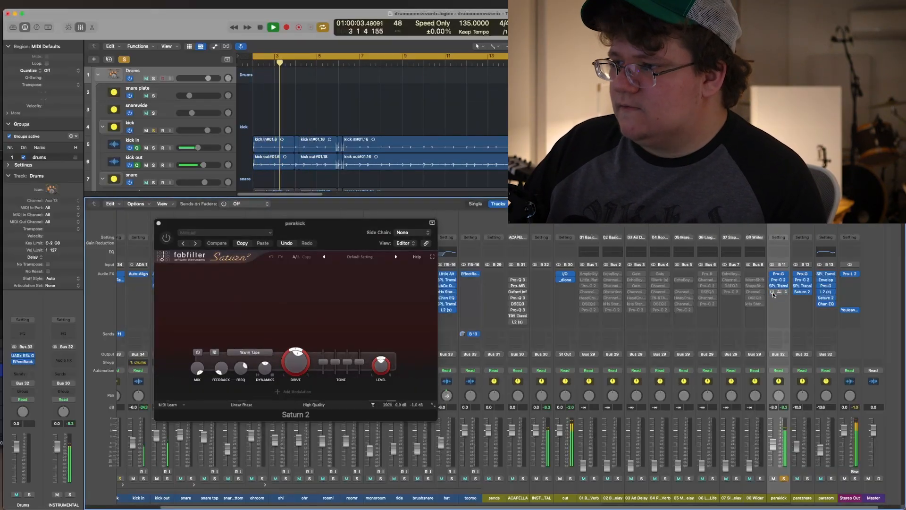
click(773, 293)
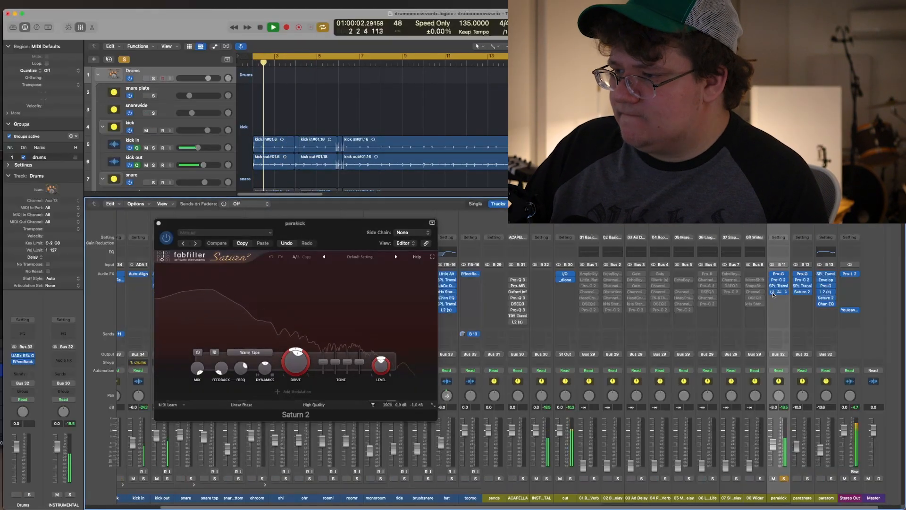
key(space)
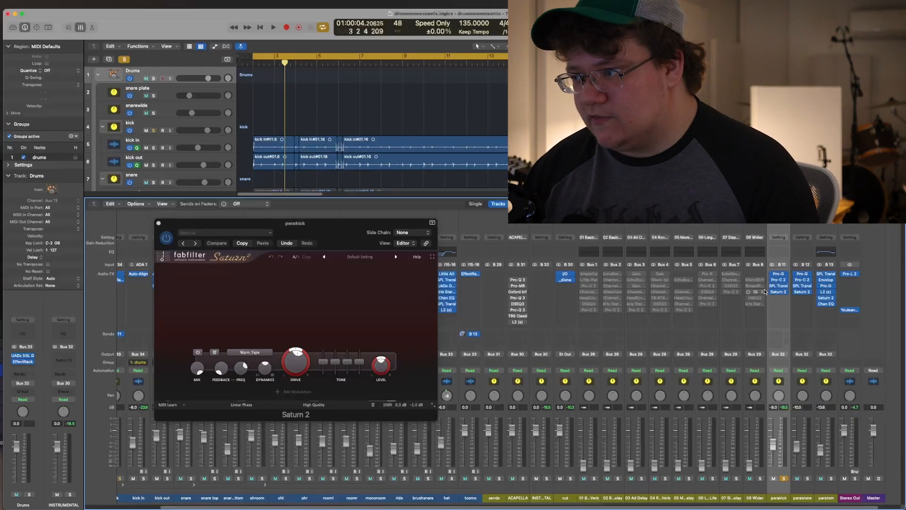
Solo the parasnare bus, inspect its SPL Transient Designer Plus and play the bus with its plug-ins bypassed.
click(813, 272)
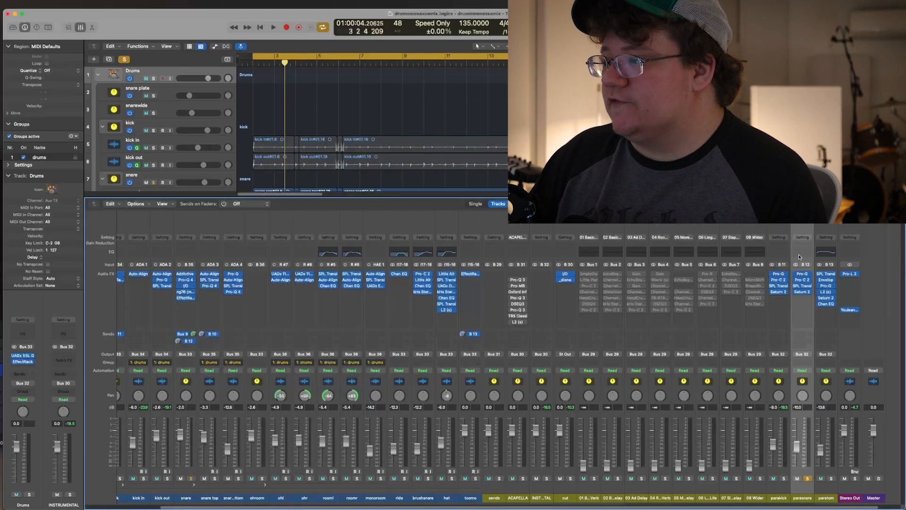
click(803, 285)
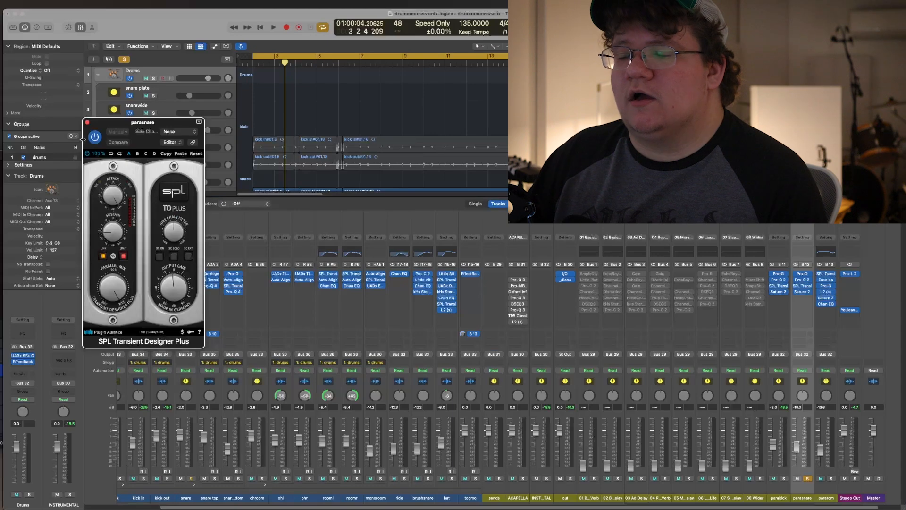
click(87, 123)
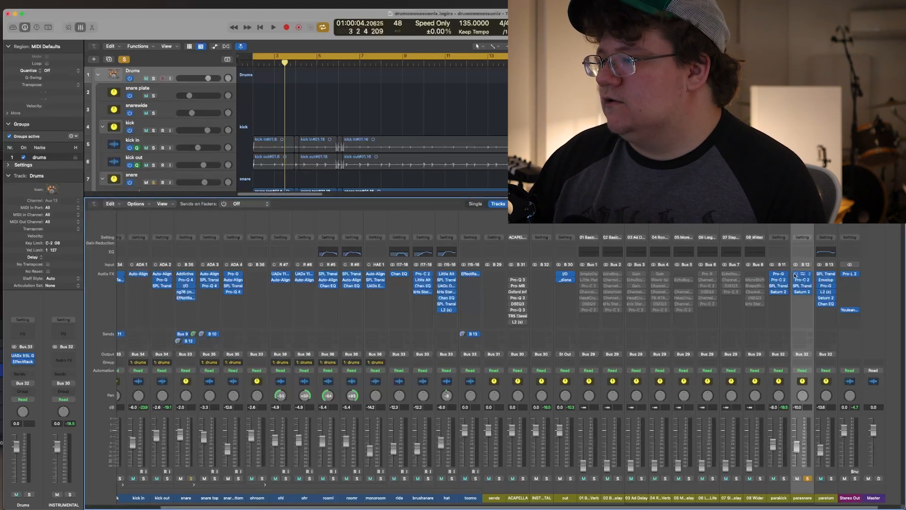
key(space)
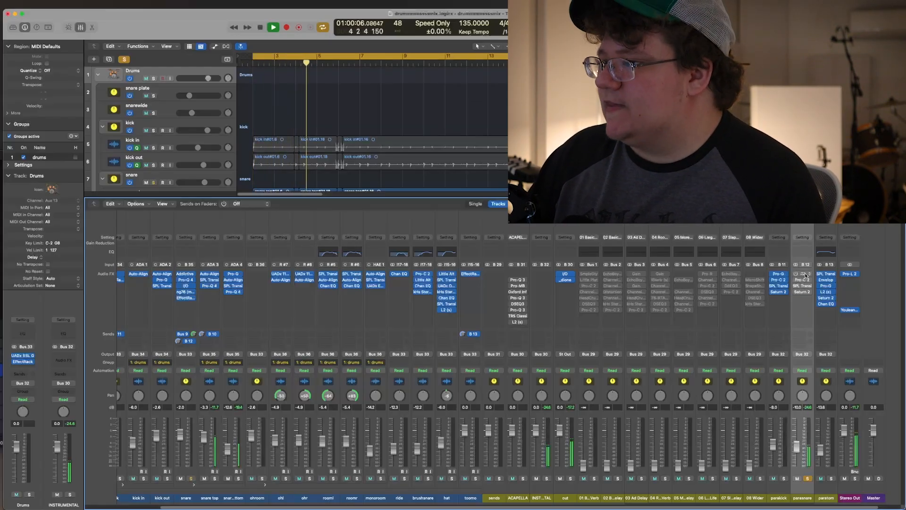
Activate the Pro-G gate on the parasnare bus and inspect it while the soloed bus plays.
click(802, 274)
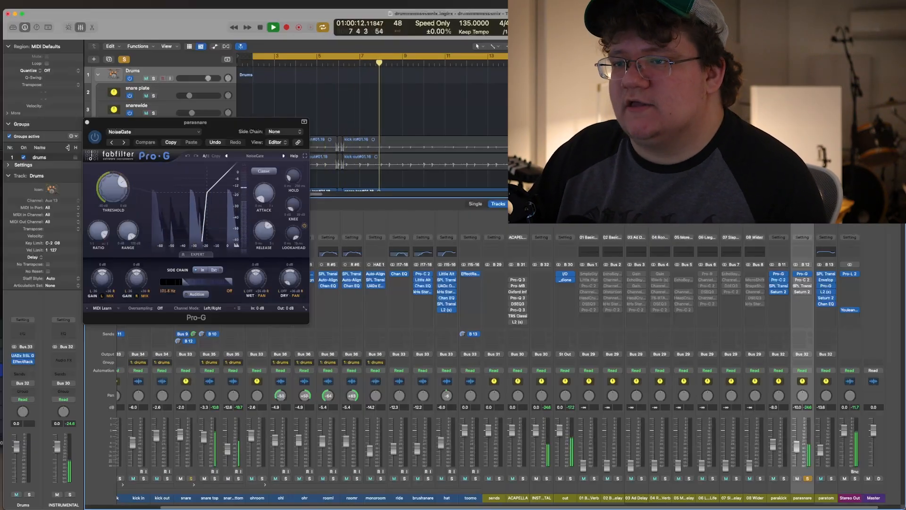
click(87, 122)
key(space)
Activate Pro-C 2 on the parasnare bus and play the soloed bus through it.
click(801, 280)
key(space)
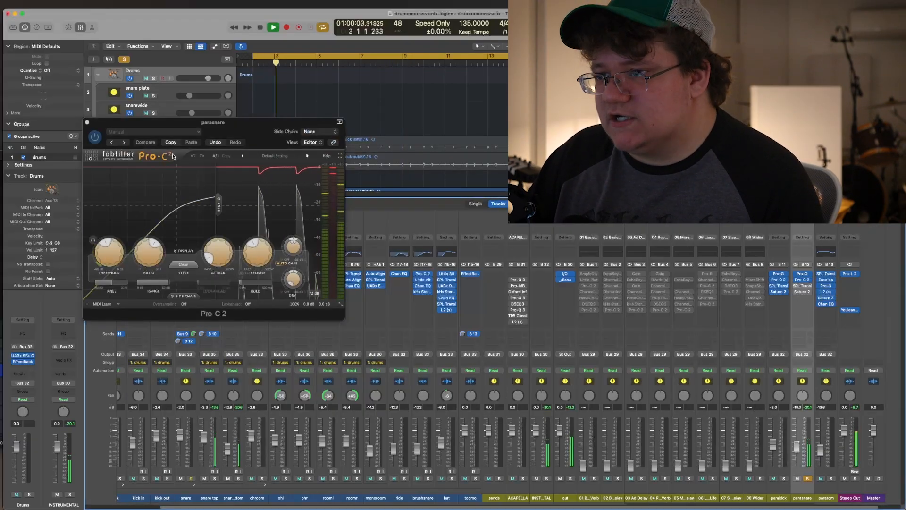
click(87, 122)
Activate the SPL Transient Designer Plus on the parasnare bus and play the soloed bus through it.
click(803, 286)
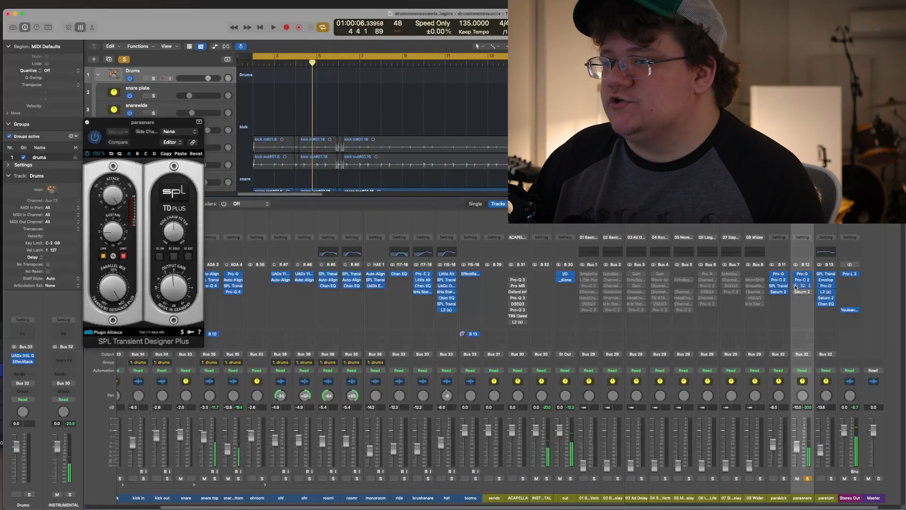
key(space)
key(space)
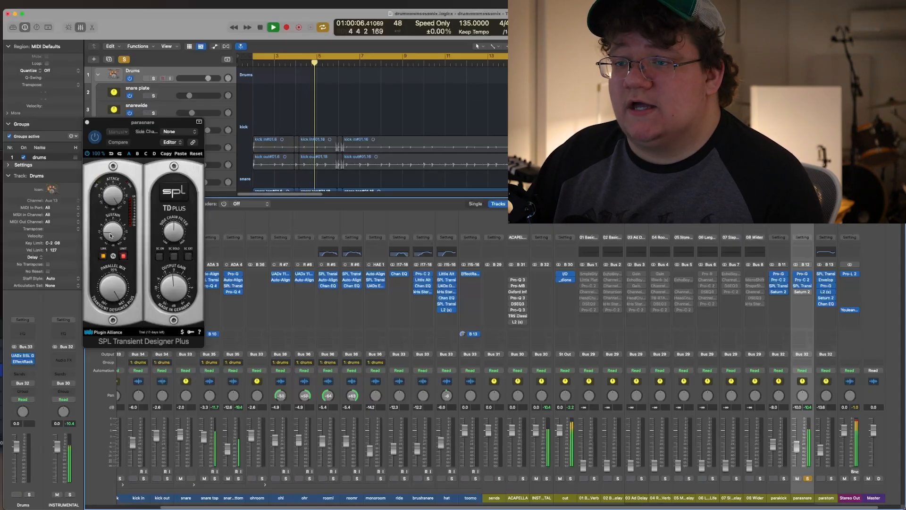
click(87, 123)
key(space)
Activate Saturn 2 on the parasnare bus and play the soloed bus through it.
click(802, 292)
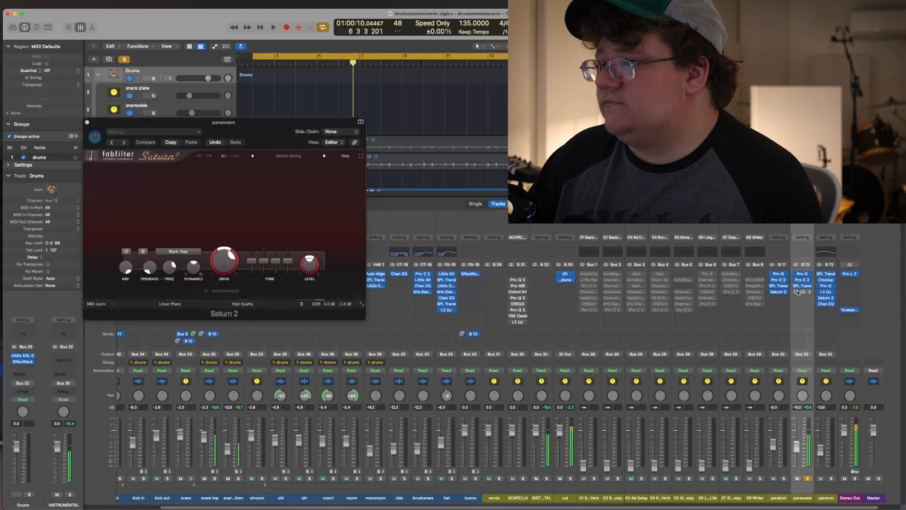
key(space)
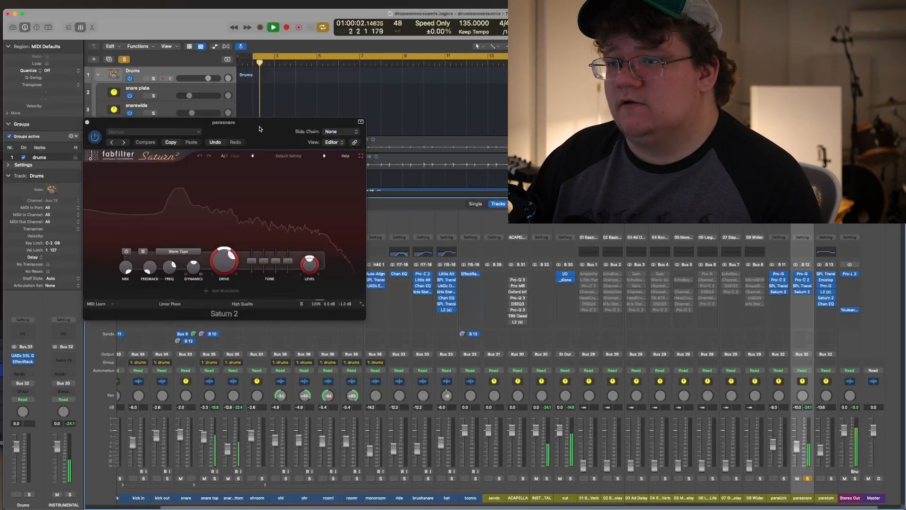
click(88, 123)
Play the full drum mix, comparing it with the parakick and parasnare buses muted and unmuted.
key(space)
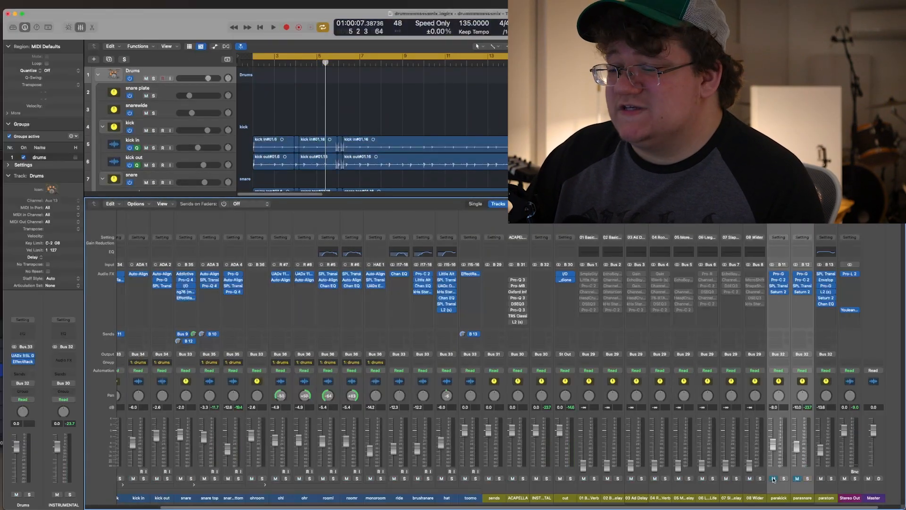
key(space)
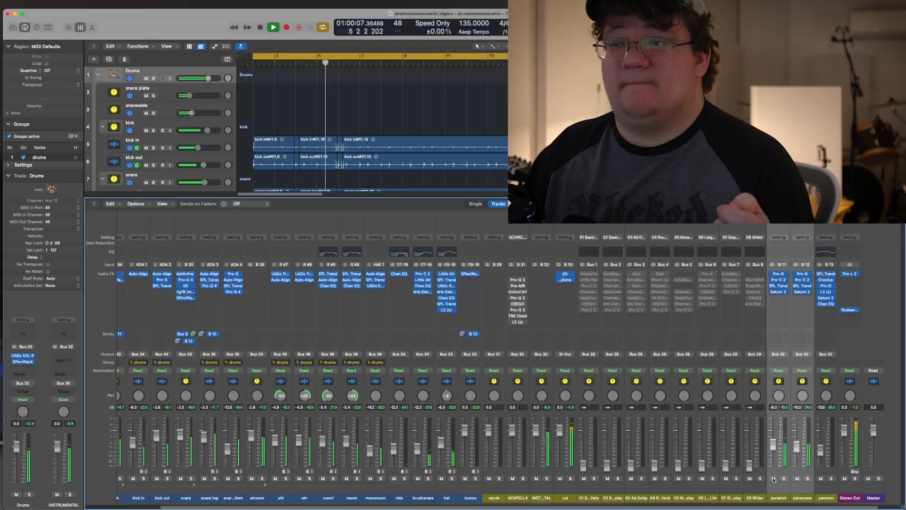
key(space)
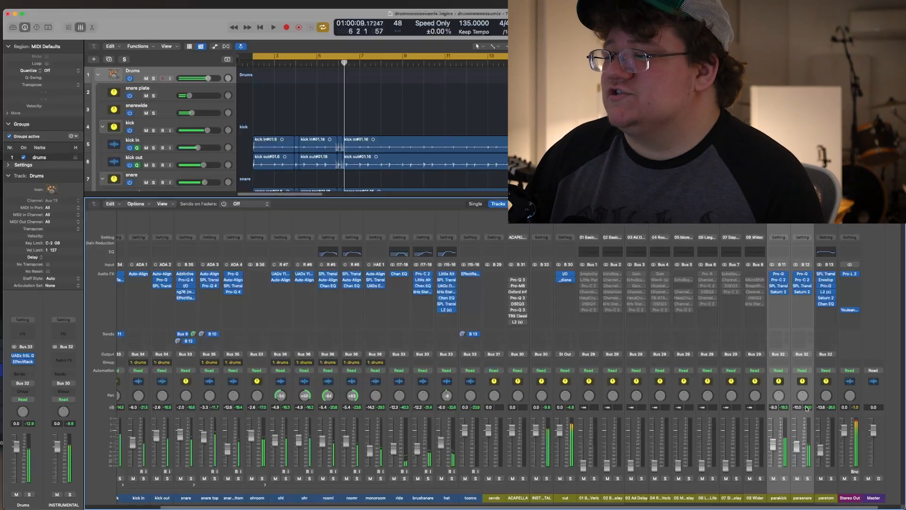
Hide the mixer, open the SSL G Bus Compressor and EffectRack on the Drums stack and play the drums through them.
key(x)
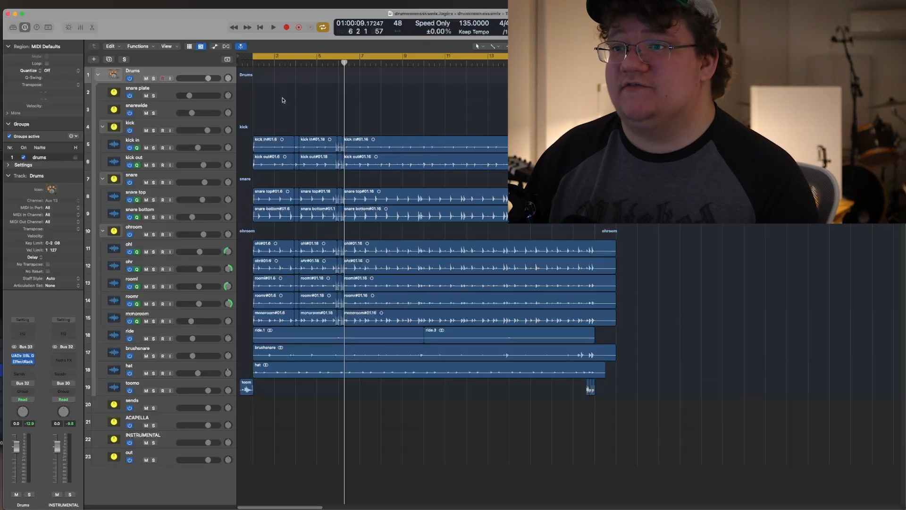
click(21, 356)
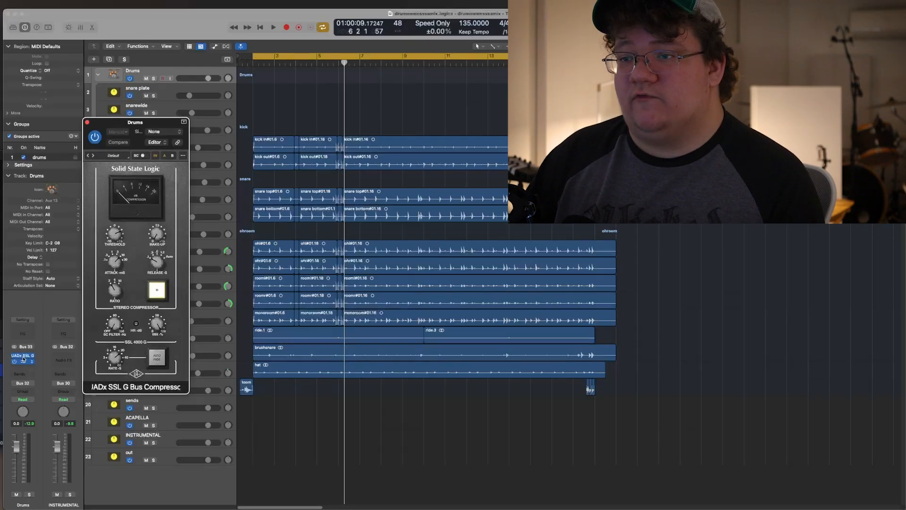
key(space)
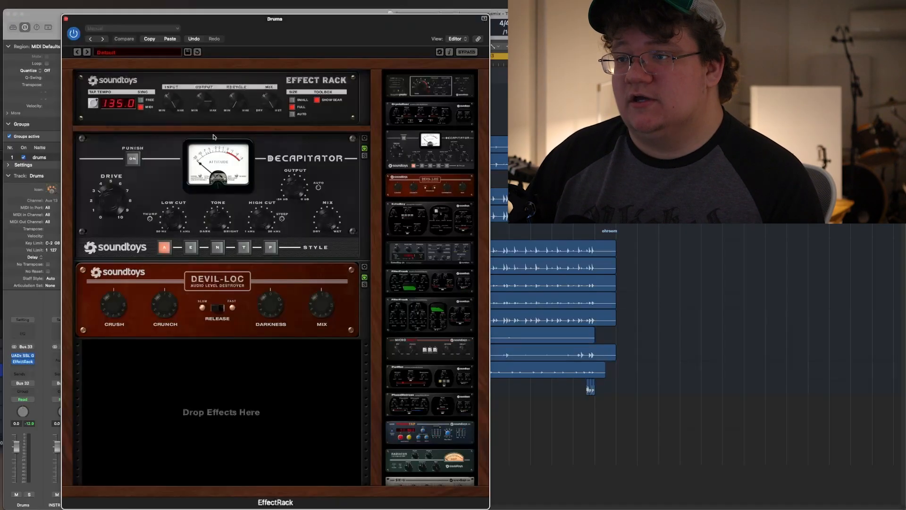
drag(287, 29, 422, 159)
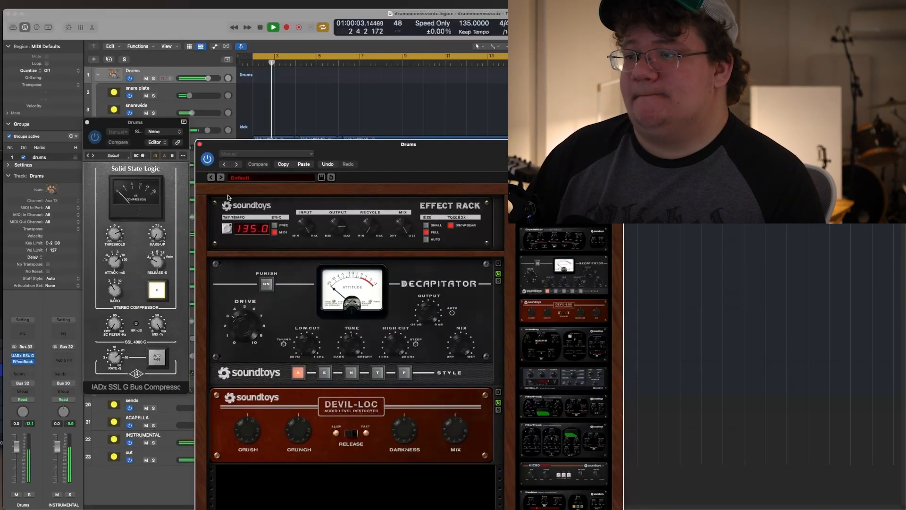
key(space)
alt+click(199, 144)
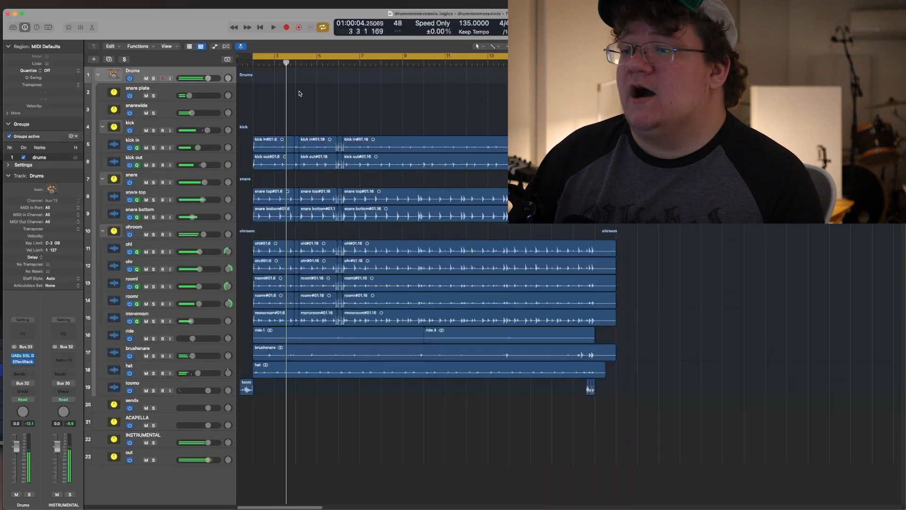
Show the mixer, select the parakick, parasnare and paratom buses and check their output routing.
key(x)
click(780, 486)
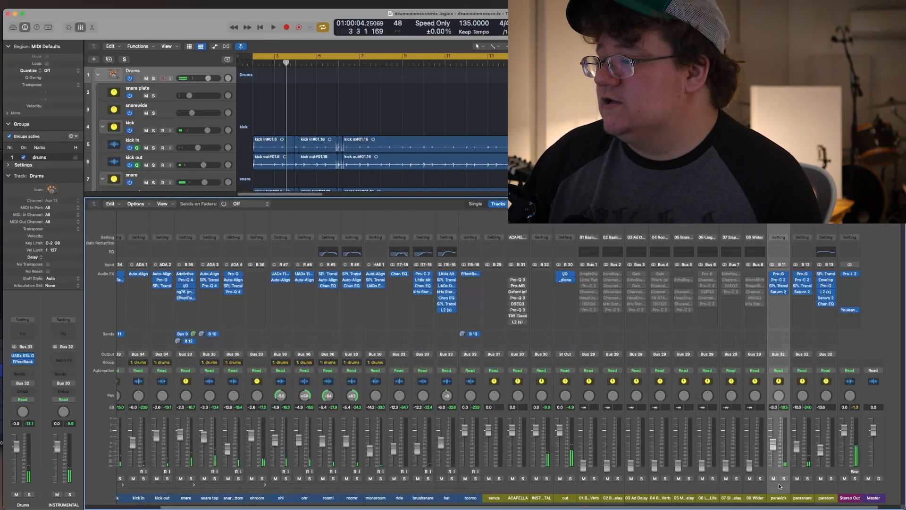
shift+click(830, 490)
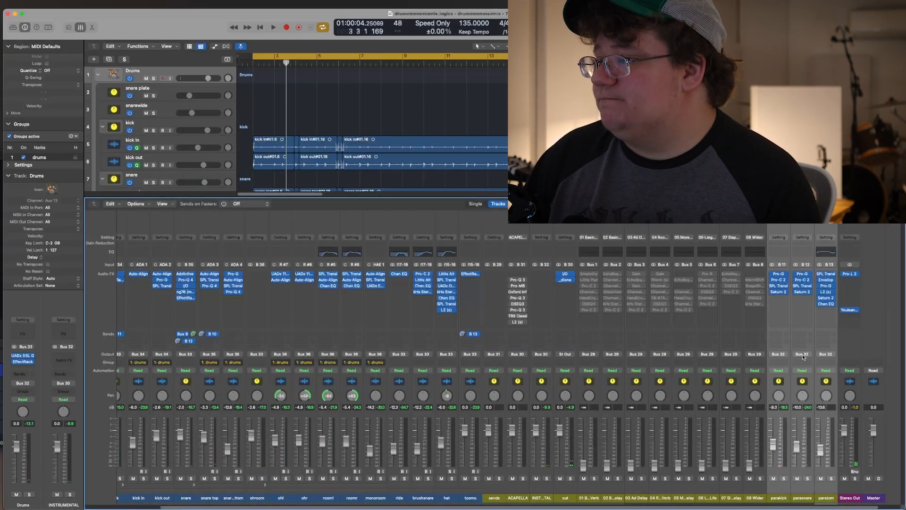
click(784, 355)
mouse_move(795, 385)
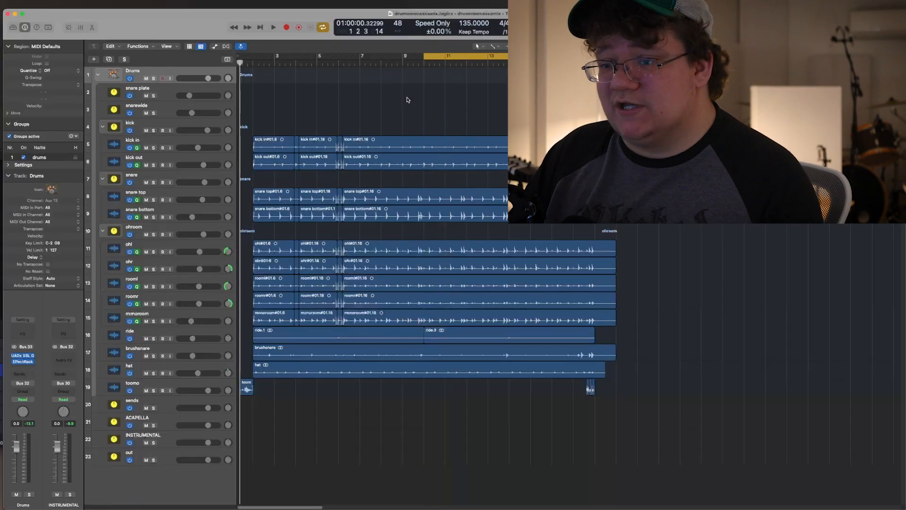
Play the full drum mix in the mixer, comparing all three parallel buses muted and unmuted.
key(x)
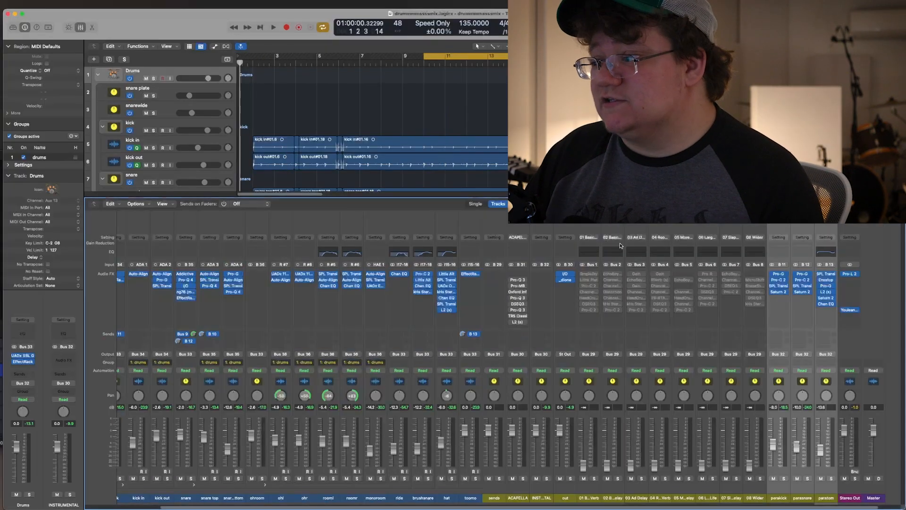
key(space)
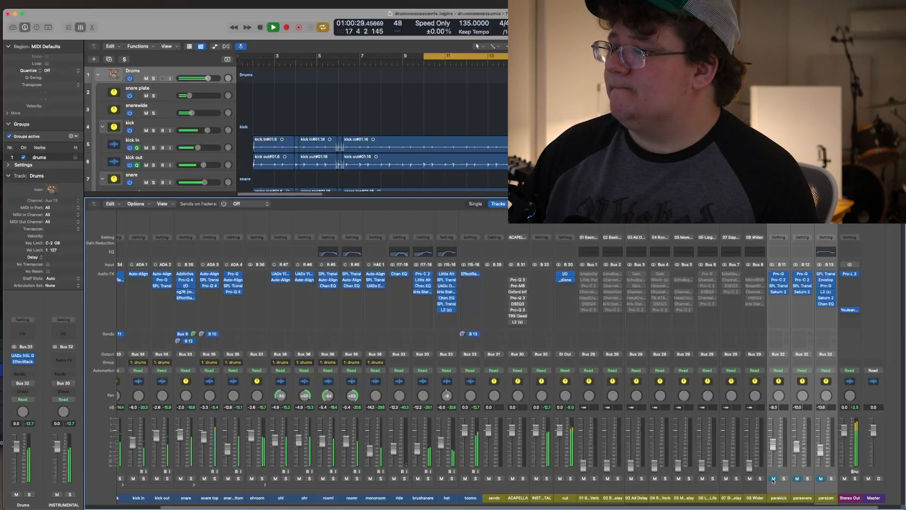
key(space)
click(773, 480)
key(space)
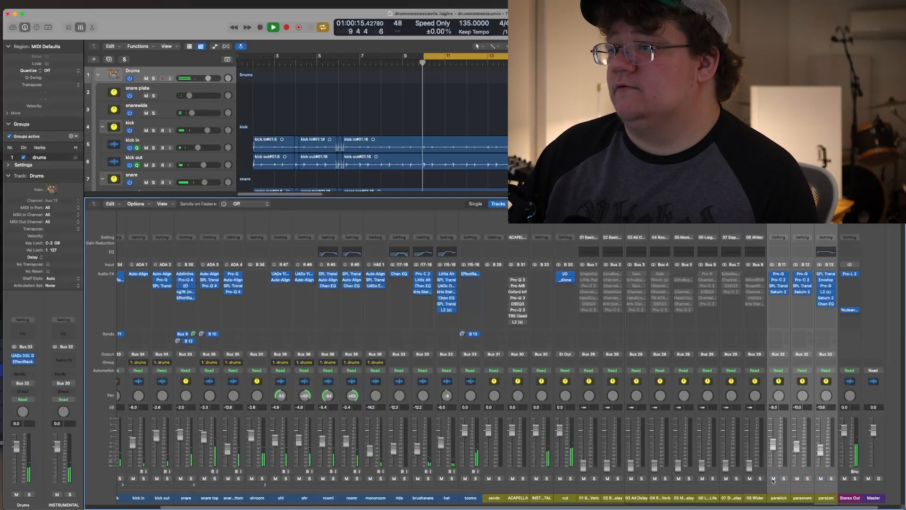